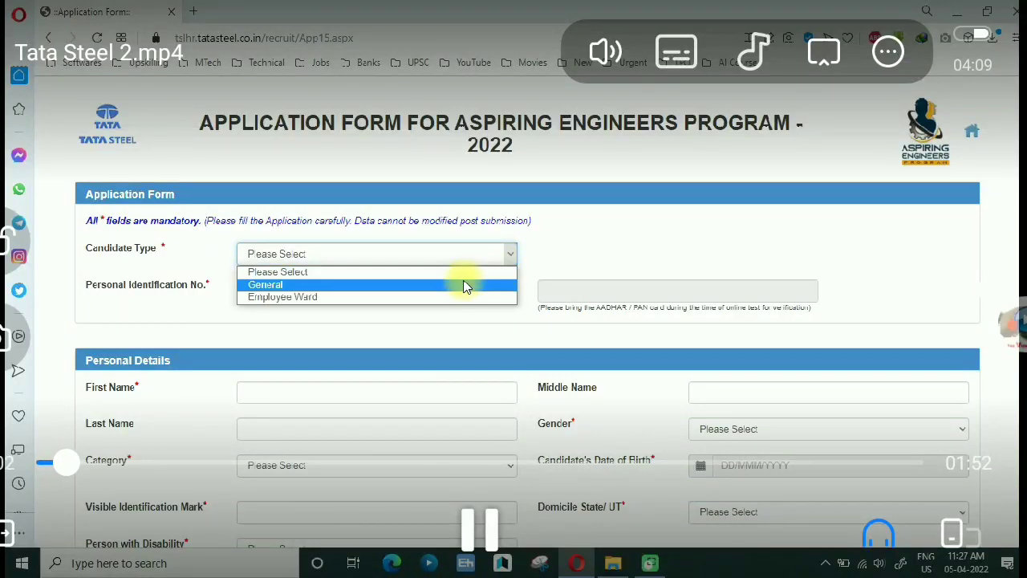
# - Set the Candidate Type to General, and change it to Employee Ward
pyautogui.click(467, 287)
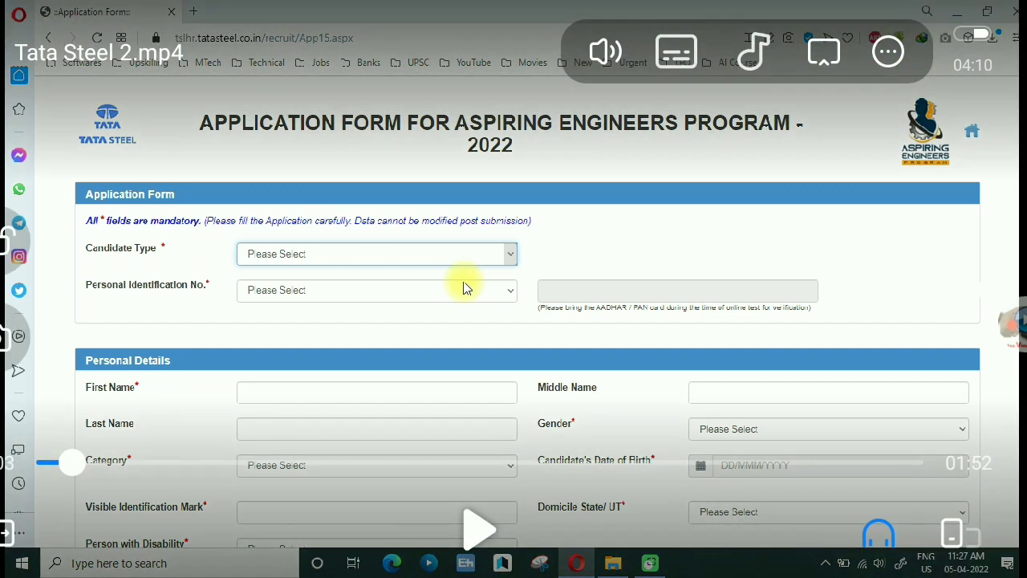
pyautogui.click(463, 283)
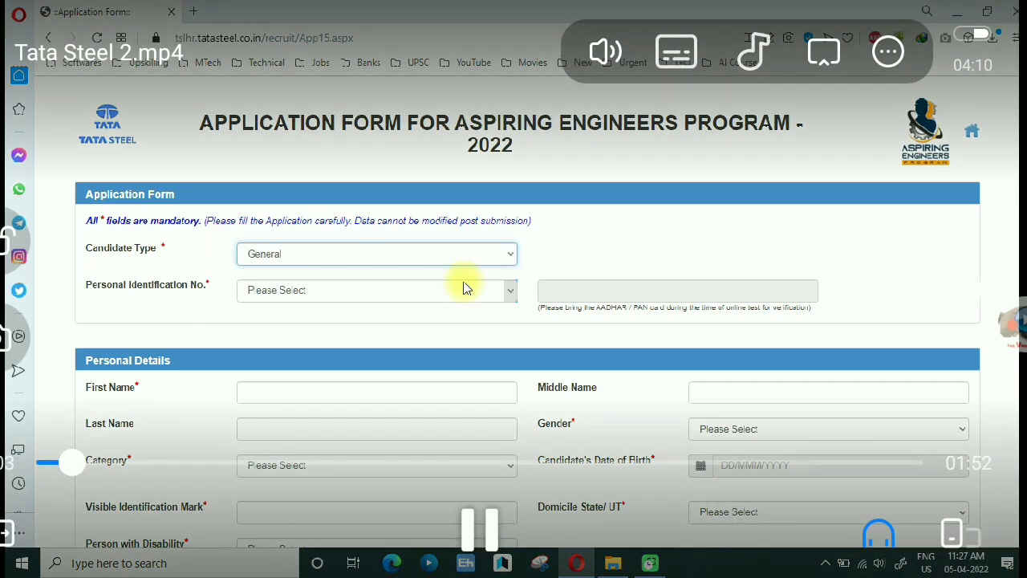
pyautogui.click(484, 255)
pyautogui.click(439, 298)
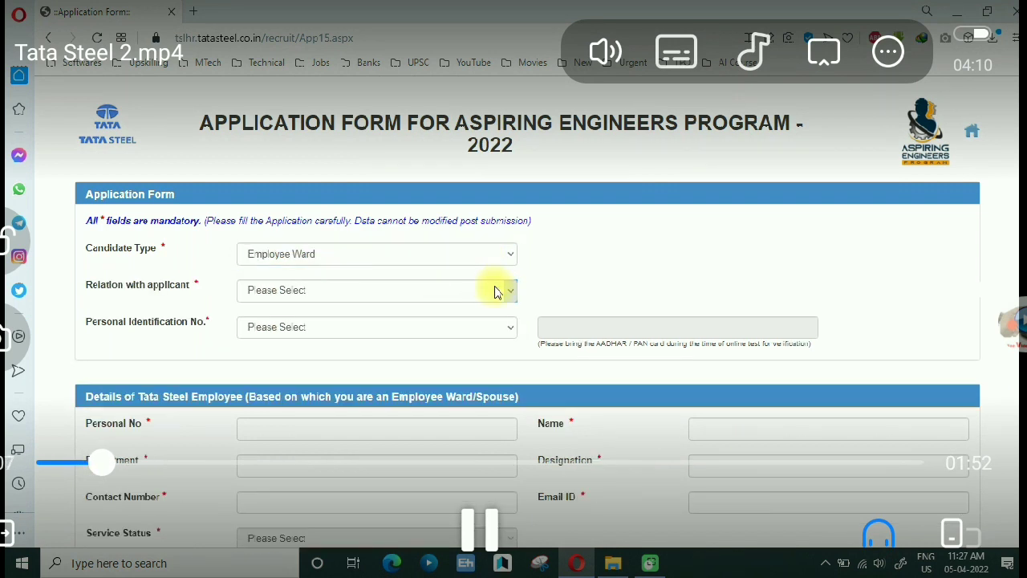
# - Pause the video and brush red ticks beside Relation with applicant and Personal Identification No., circling the Relation with applicant list arrow
pyautogui.press('space')
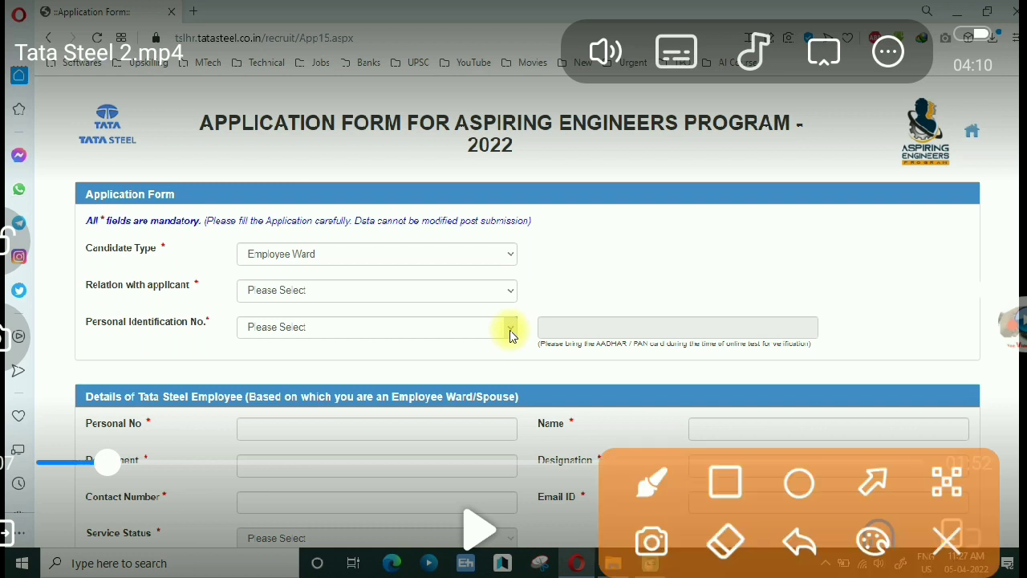
pyautogui.moveTo(218, 294); pyautogui.dragTo(323, 232)
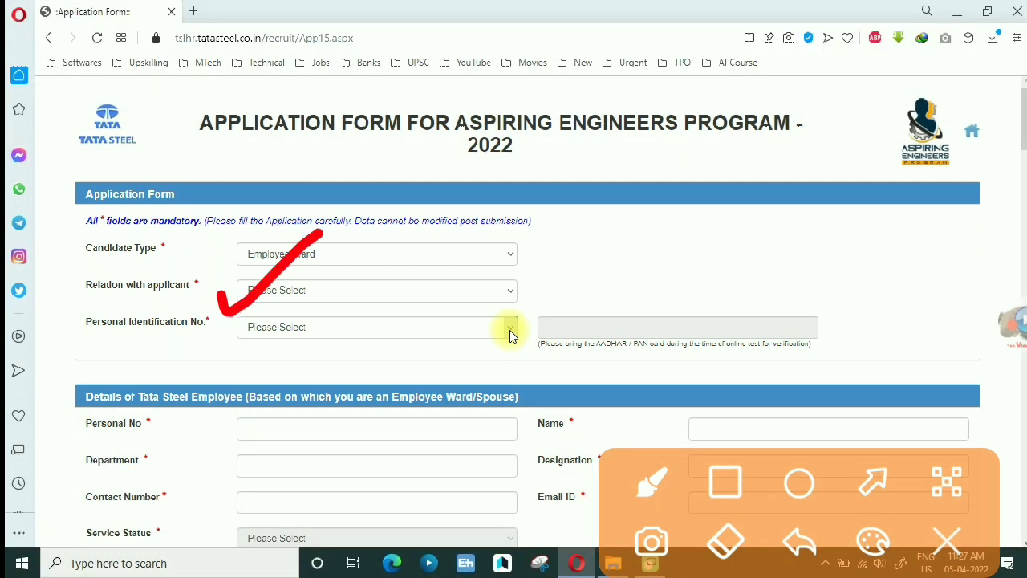
pyautogui.moveTo(524, 288)
pyautogui.mouseDown()
pyautogui.moveTo(471, 292)
pyautogui.moveTo(493, 282)
pyautogui.mouseUp()
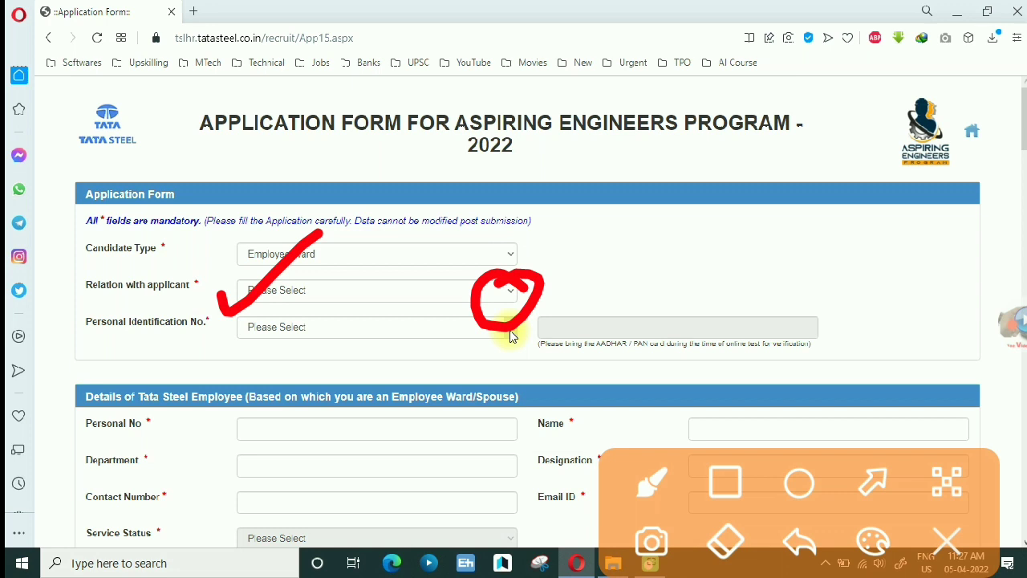
pyautogui.moveTo(240, 347); pyautogui.dragTo(364, 283)
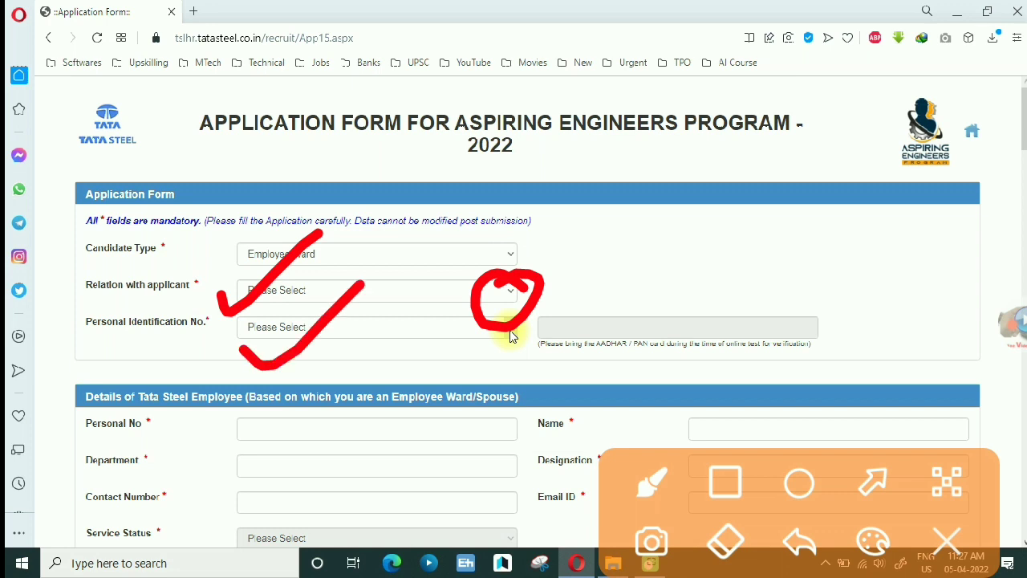
# - Circle the Details of Tata Steel Employee fields in red, add a tick and a cross, and clear the annotations
pyautogui.moveTo(458, 399)
pyautogui.mouseDown()
pyautogui.moveTo(282, 371)
pyautogui.moveTo(129, 424)
pyautogui.moveTo(191, 525)
pyautogui.moveTo(447, 491)
pyautogui.moveTo(417, 393)
pyautogui.mouseUp()
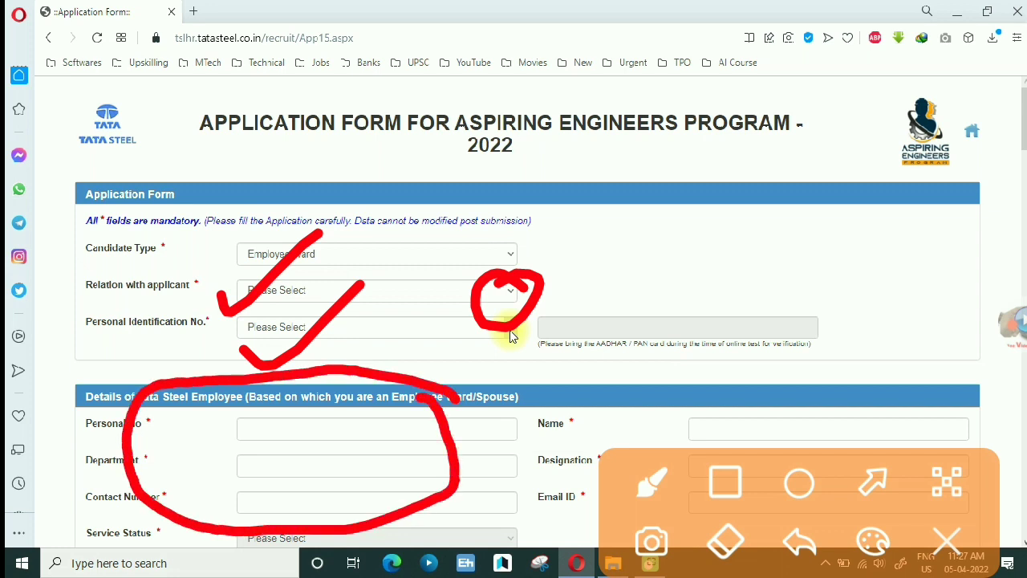
pyautogui.moveTo(446, 521); pyautogui.dragTo(546, 473)
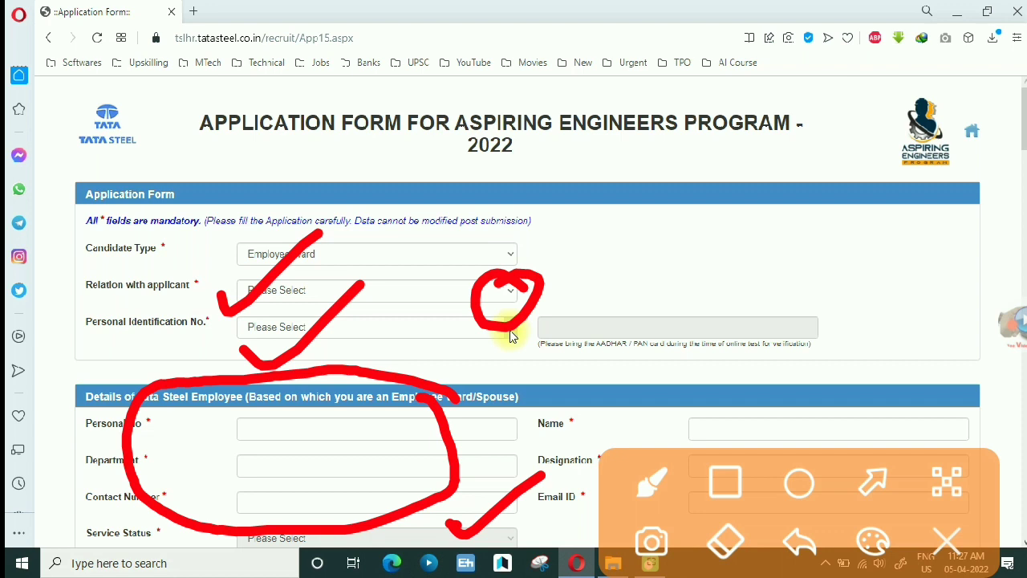
pyautogui.moveTo(252, 425); pyautogui.dragTo(323, 499)
pyautogui.moveTo(337, 412); pyautogui.dragTo(260, 507)
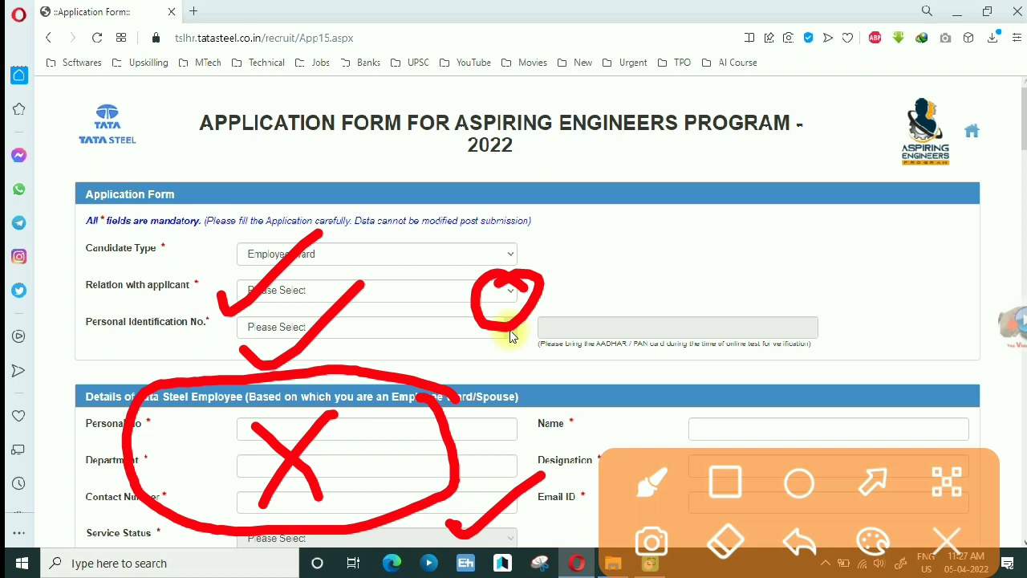
pyautogui.press('Escape')
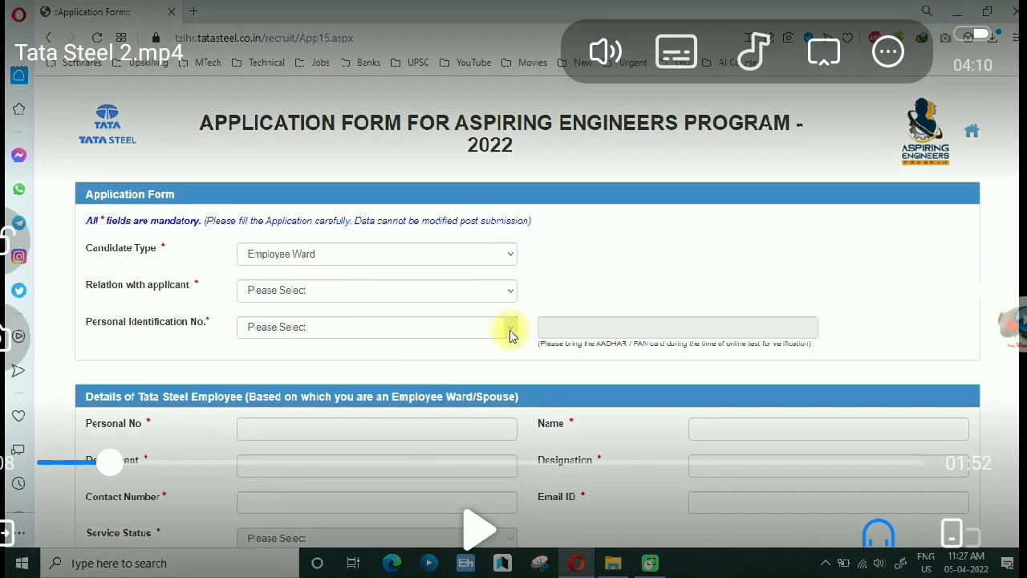
# - Play the video to the Contact Details part, pause it, and circle the Visible Identification Mark field with a red tick on each side
pyautogui.click(510, 329)
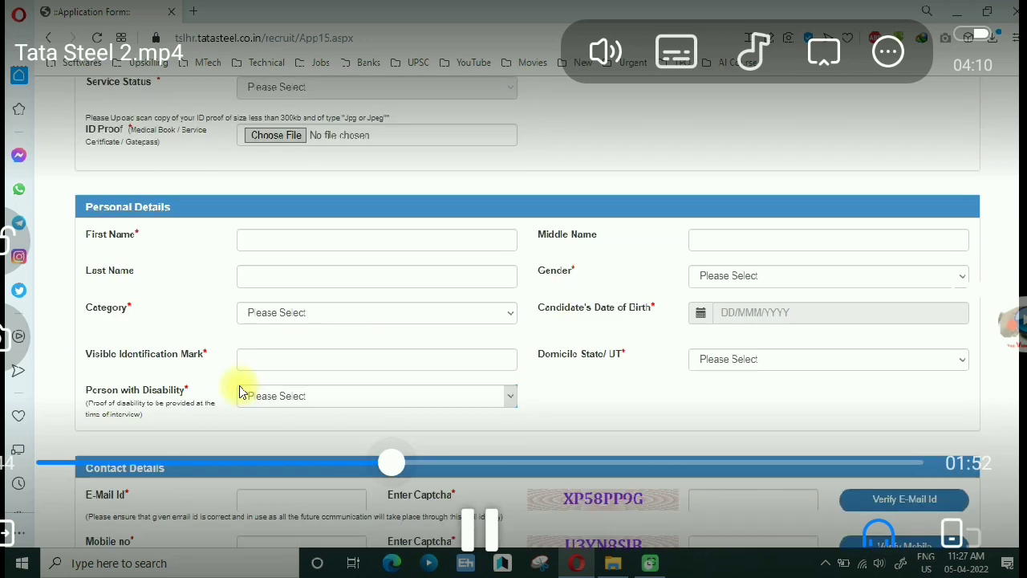
pyautogui.press('space')
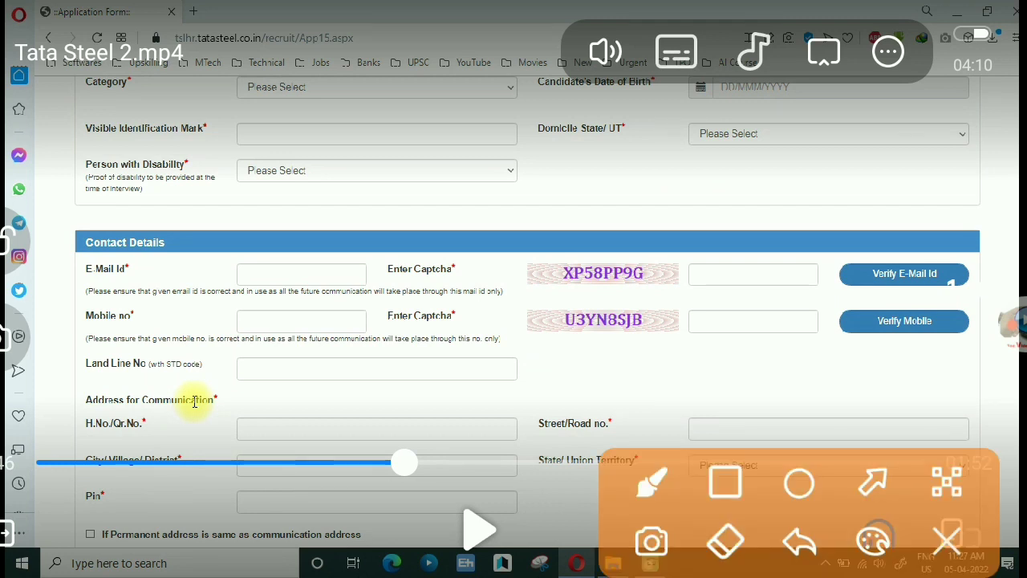
pyautogui.moveTo(458, 124)
pyautogui.mouseDown()
pyautogui.moveTo(368, 102)
pyautogui.moveTo(205, 127)
pyautogui.moveTo(377, 172)
pyautogui.moveTo(468, 114)
pyautogui.moveTo(440, 107)
pyautogui.mouseUp()
pyautogui.moveTo(74, 140); pyautogui.dragTo(158, 112)
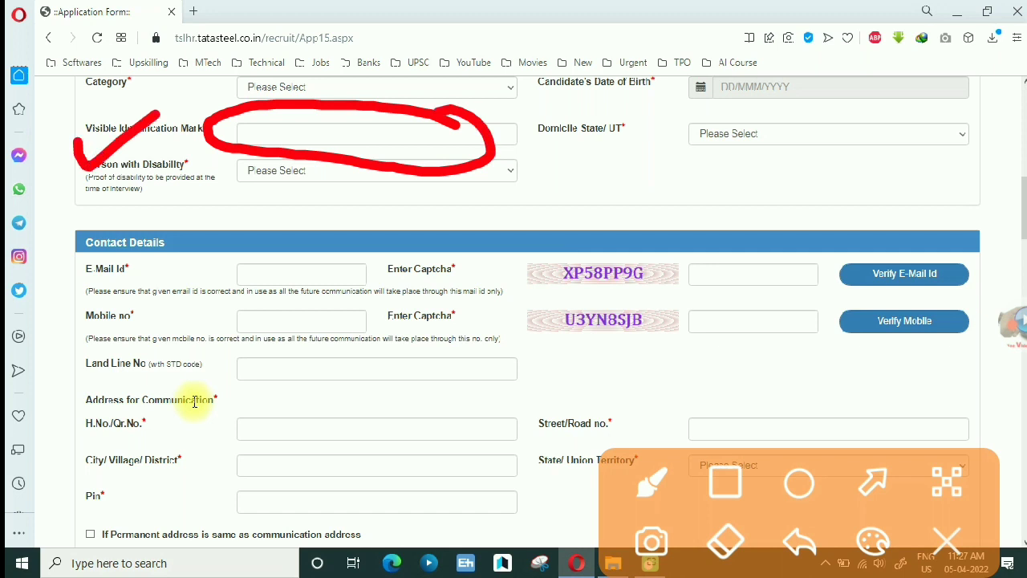
pyautogui.moveTo(516, 135); pyautogui.dragTo(572, 102)
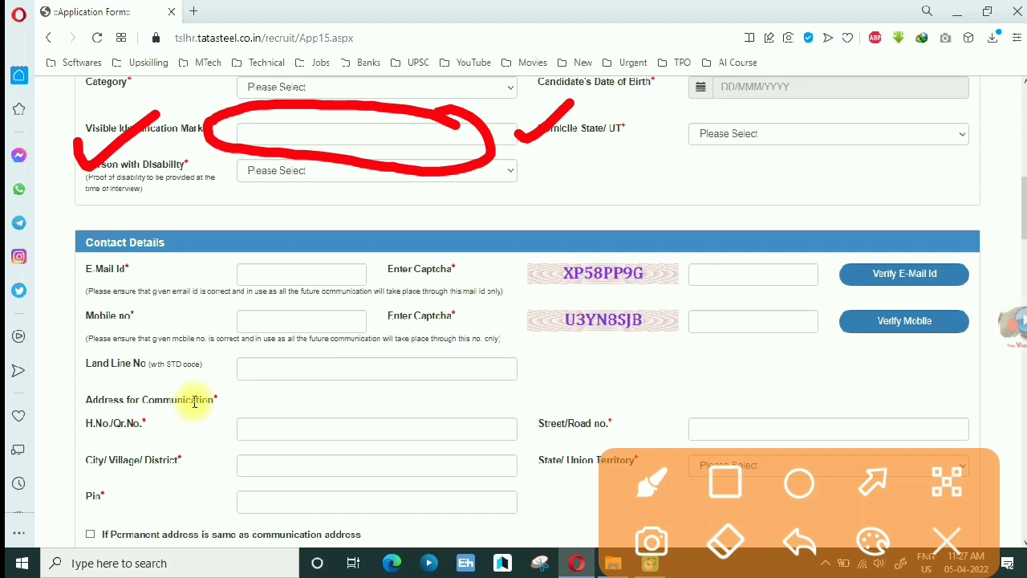
# - Circle Verify E-Mail Id and Verify Mobile in red, add a tick, and clear the annotations
pyautogui.moveTo(907, 223); pyautogui.dragTo(865, 234)
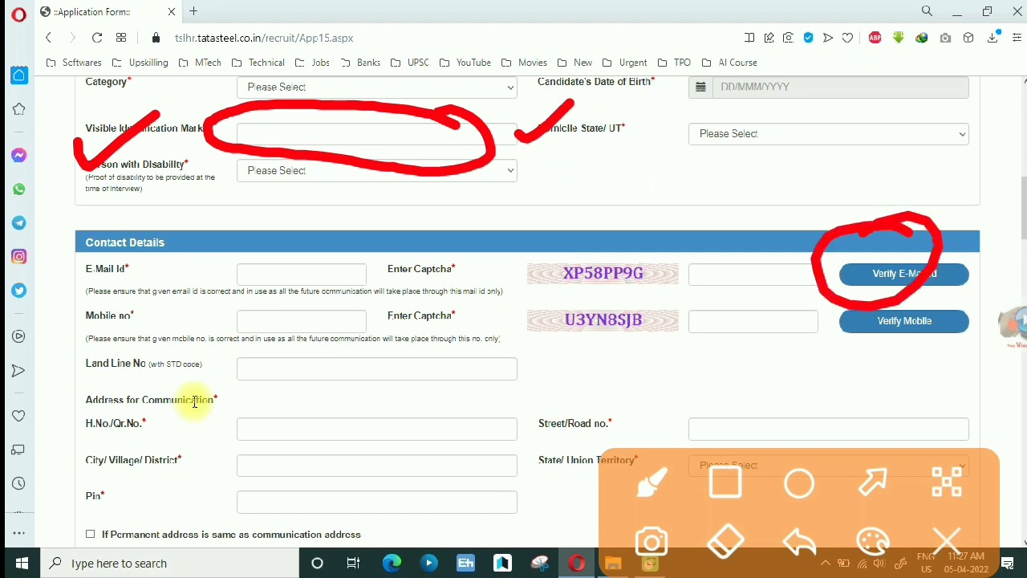
pyautogui.moveTo(889, 292)
pyautogui.mouseDown()
pyautogui.moveTo(950, 299)
pyautogui.moveTo(883, 280)
pyautogui.mouseUp()
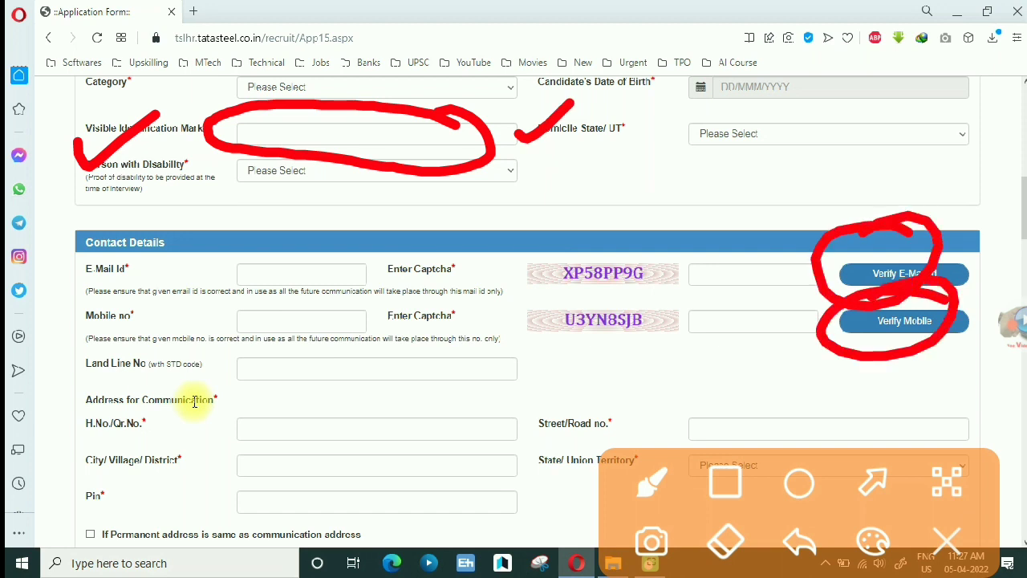
pyautogui.moveTo(506, 429)
pyautogui.mouseDown()
pyautogui.moveTo(230, 437)
pyautogui.moveTo(514, 518)
pyautogui.moveTo(463, 399)
pyautogui.moveTo(453, 418)
pyautogui.moveTo(601, 298)
pyautogui.mouseUp()
pyautogui.click(946, 541)
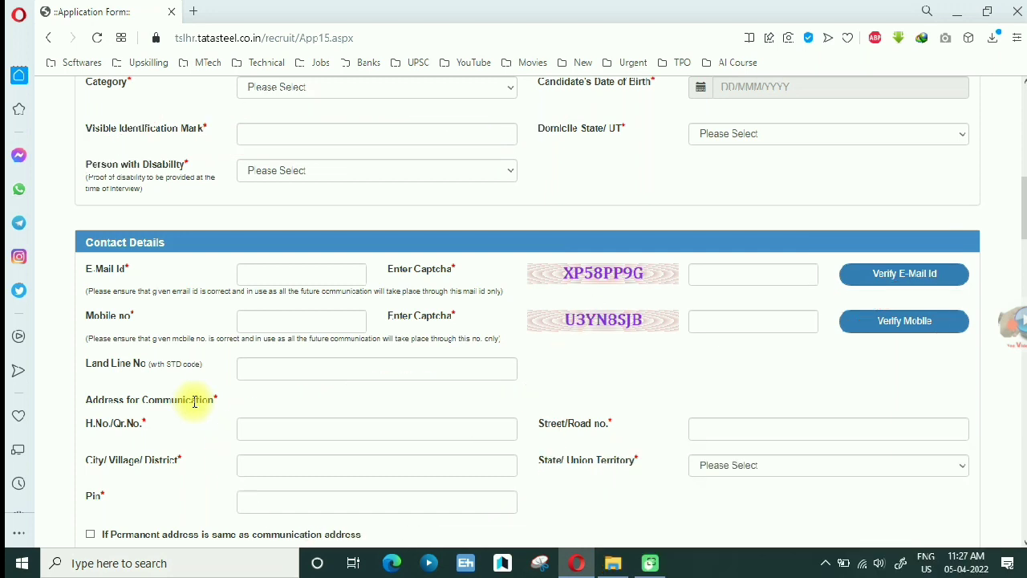
pyautogui.click(514, 289)
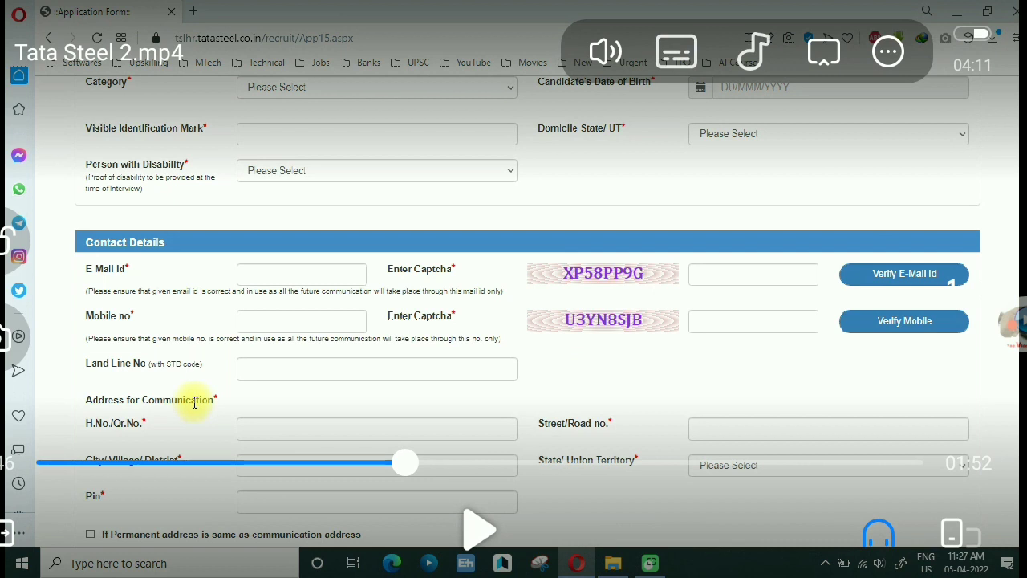
# - Play the video to the Academic Qualification table, pause it, and tick the School/College cells of both exam rows in red
pyautogui.click(479, 528)
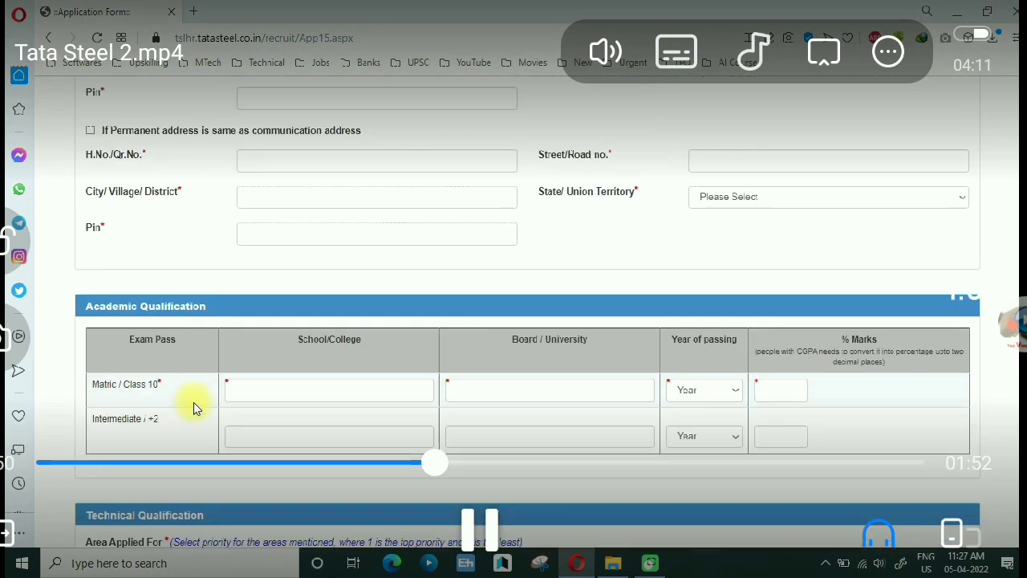
pyautogui.press('space')
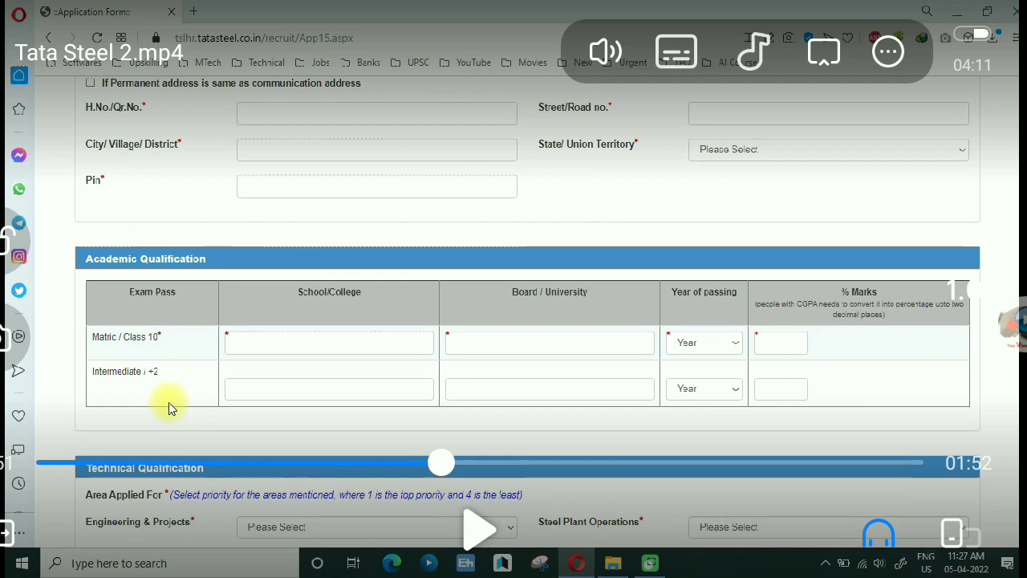
pyautogui.moveTo(263, 343); pyautogui.dragTo(351, 322)
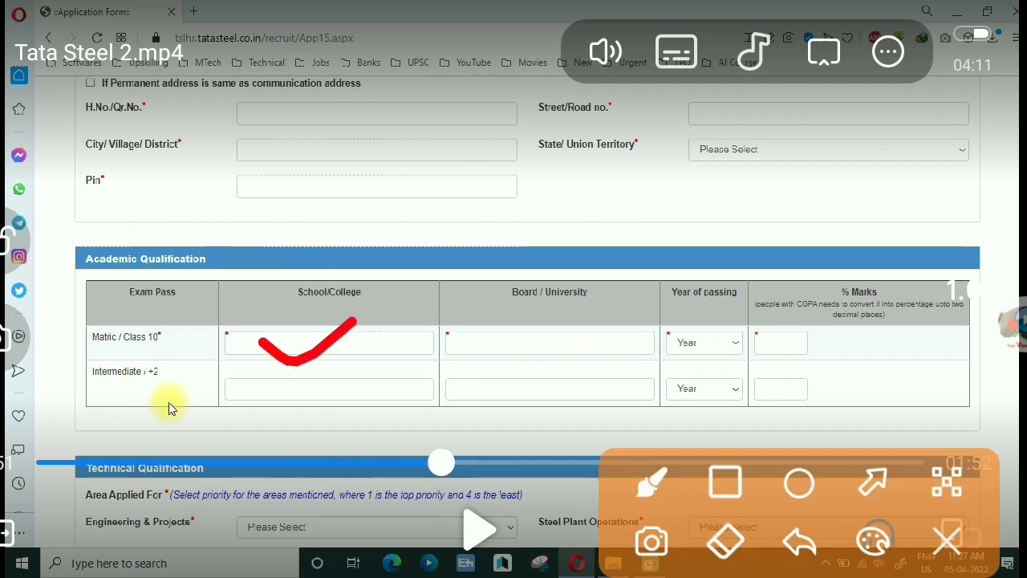
pyautogui.moveTo(353, 399); pyautogui.dragTo(440, 332)
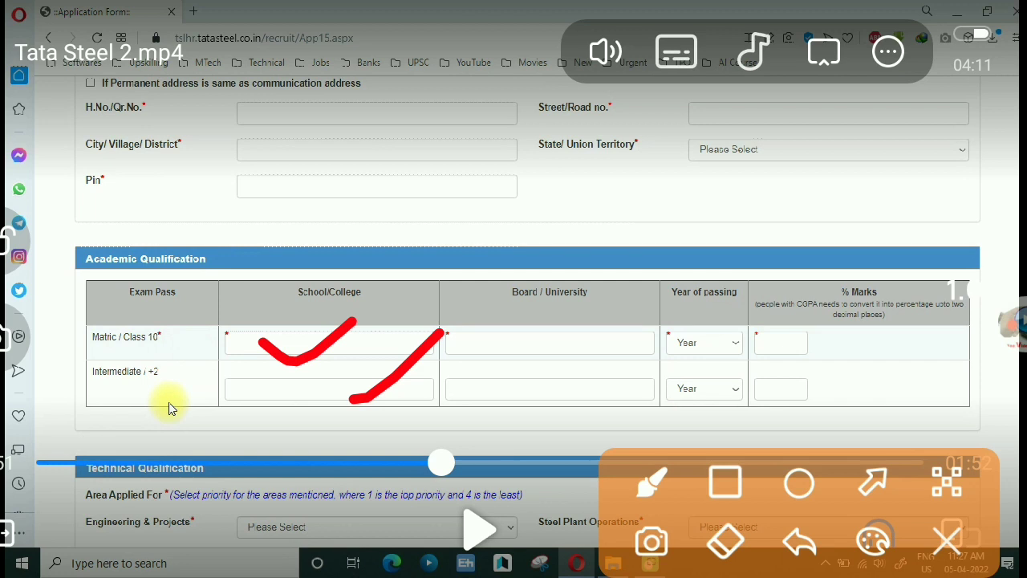
# - Circle the % Marks fields of both exam rows, tick each one in red, and clear the annotations
pyautogui.moveTo(868, 343)
pyautogui.mouseDown()
pyautogui.moveTo(860, 318)
pyautogui.moveTo(766, 392)
pyautogui.moveTo(868, 343)
pyautogui.mouseUp()
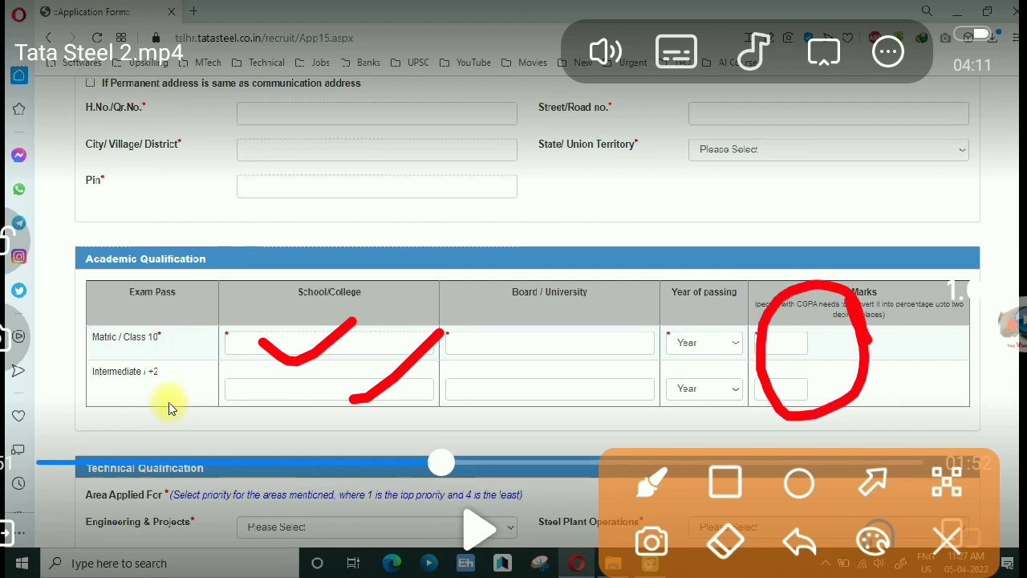
pyautogui.moveTo(795, 328); pyautogui.dragTo(845, 296)
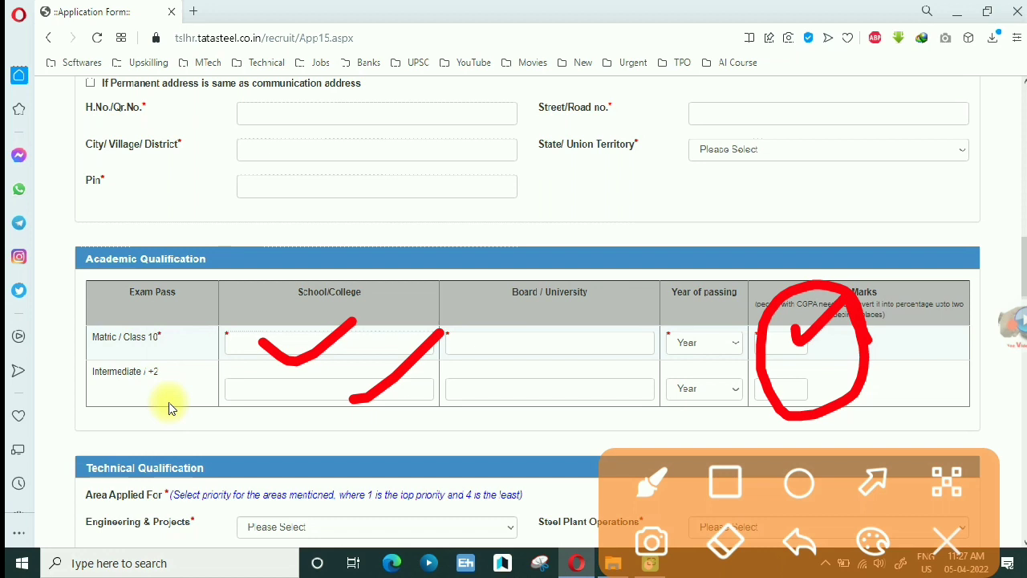
pyautogui.moveTo(816, 365)
pyautogui.mouseDown()
pyautogui.moveTo(899, 312)
pyautogui.moveTo(900, 232)
pyautogui.mouseUp()
pyautogui.moveTo(934, 265); pyautogui.dragTo(898, 318)
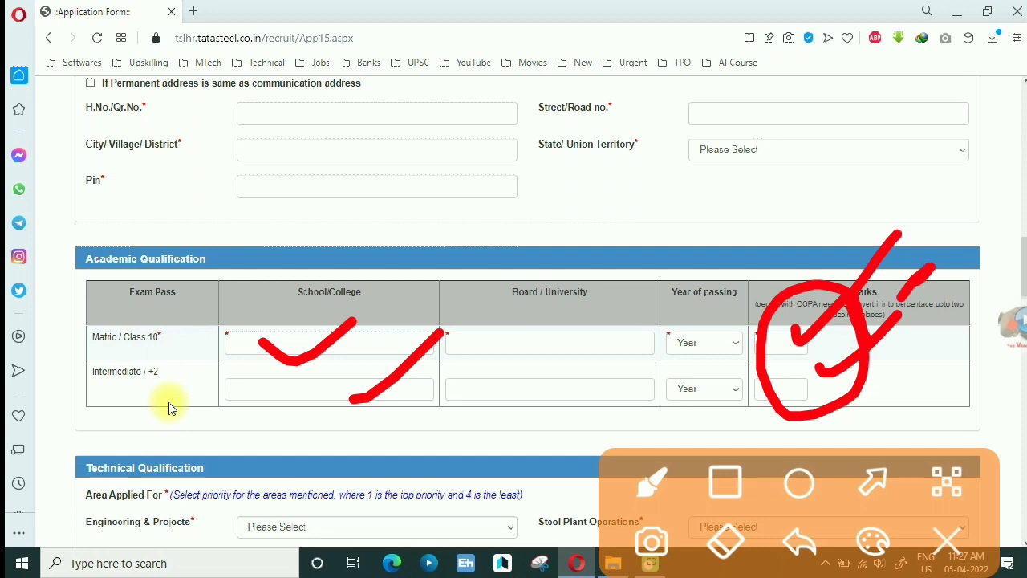
pyautogui.press('Escape')
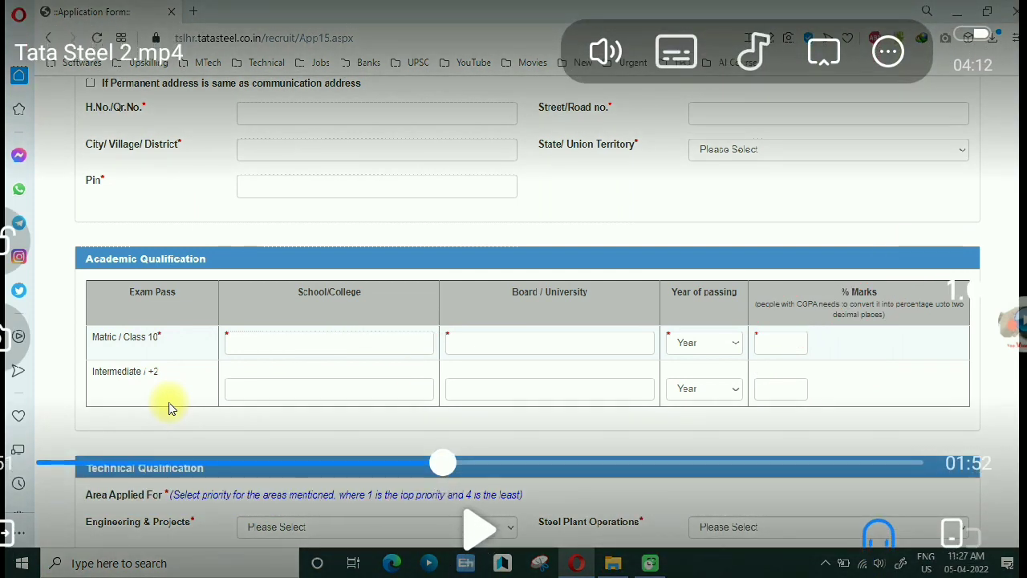
# - Play the video to the Technical Qualification section, circle Engineering & Projects and Steel Plant Operations in red, and clear the circles
pyautogui.press('space')
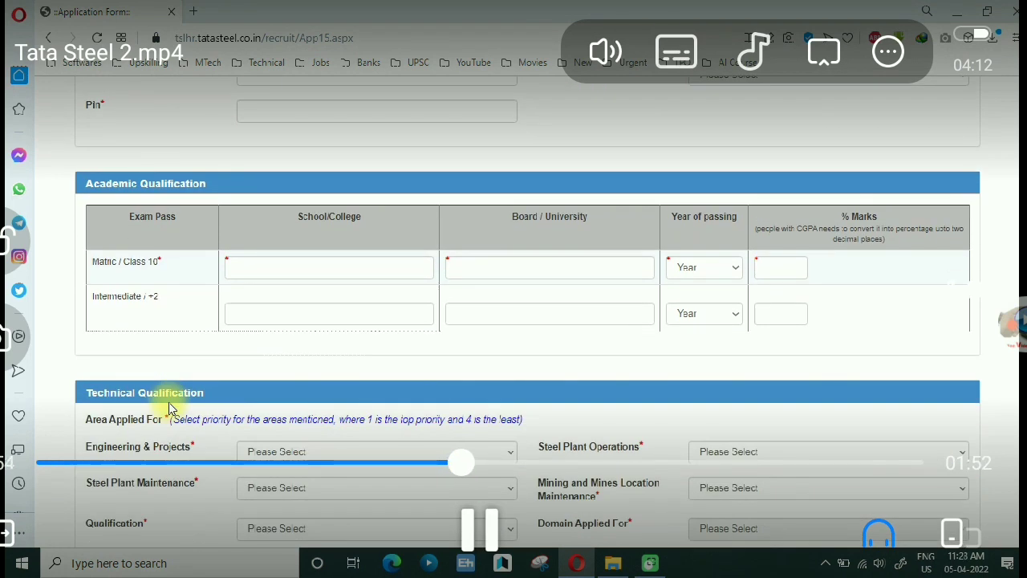
pyautogui.press('space')
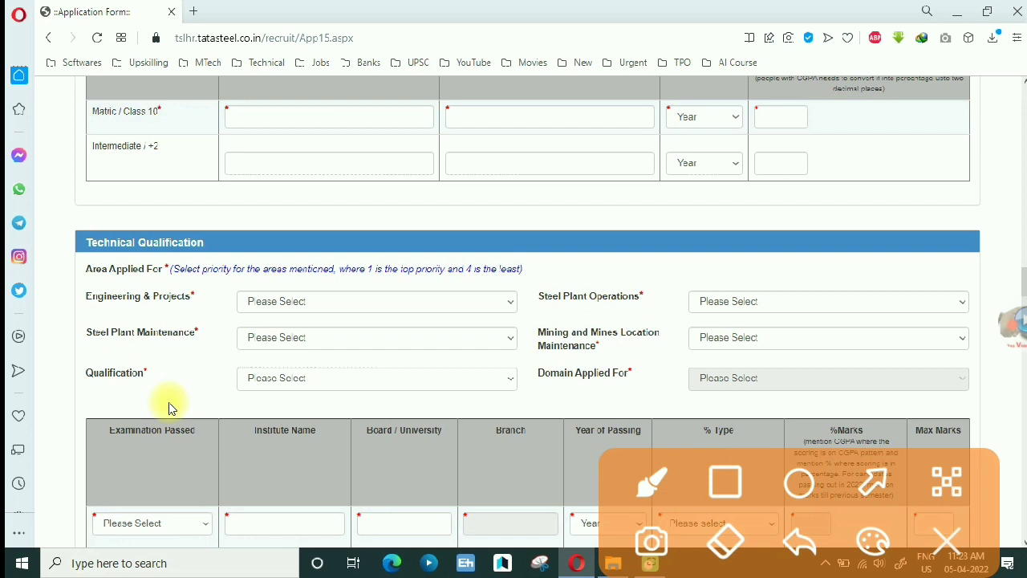
pyautogui.moveTo(267, 283)
pyautogui.mouseDown()
pyautogui.moveTo(233, 262)
pyautogui.moveTo(90, 243)
pyautogui.moveTo(49, 325)
pyautogui.moveTo(220, 340)
pyautogui.moveTo(240, 274)
pyautogui.mouseUp()
pyautogui.moveTo(713, 278)
pyautogui.mouseDown()
pyautogui.moveTo(504, 299)
pyautogui.moveTo(726, 277)
pyautogui.moveTo(692, 257)
pyautogui.mouseUp()
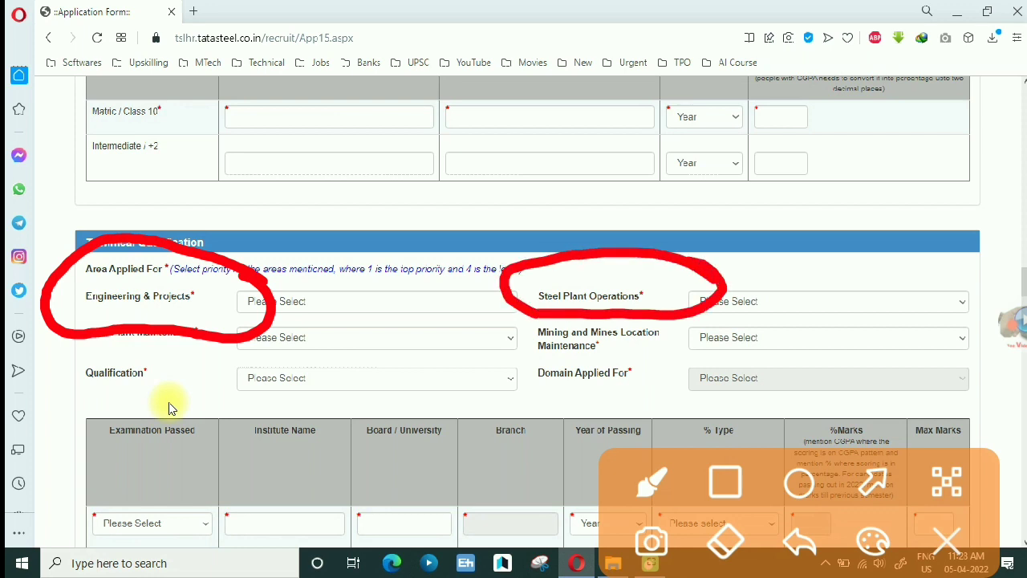
pyautogui.press('Escape')
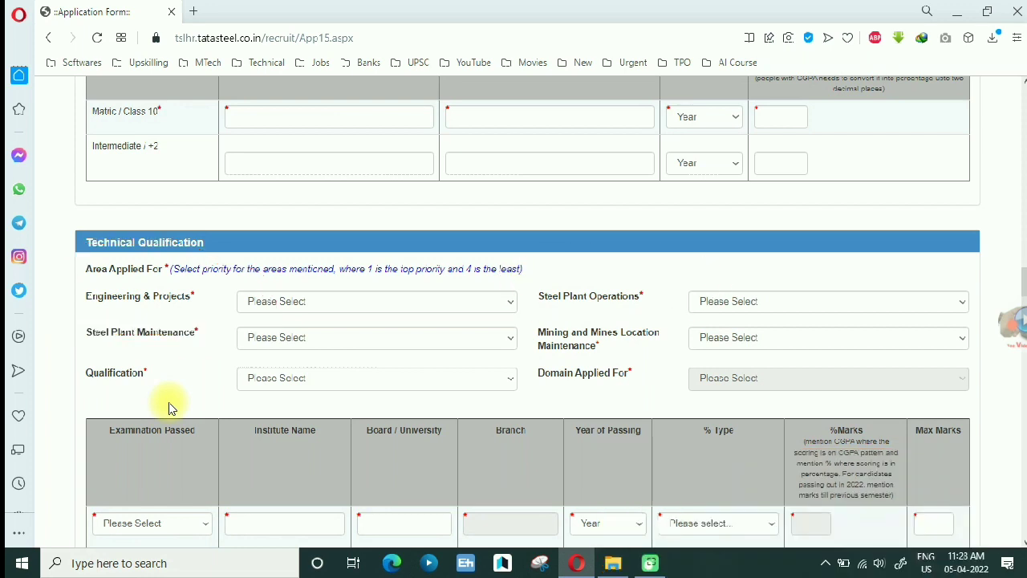
# - Tick Engineering & Projects and Steel Plant Operations in red, and circle Steel Plant Maintenance and Mining and Mines Location Maintenance
pyautogui.moveTo(216, 289); pyautogui.dragTo(335, 229)
pyautogui.moveTo(609, 278); pyautogui.dragTo(719, 230)
pyautogui.moveTo(245, 304); pyautogui.dragTo(213, 321)
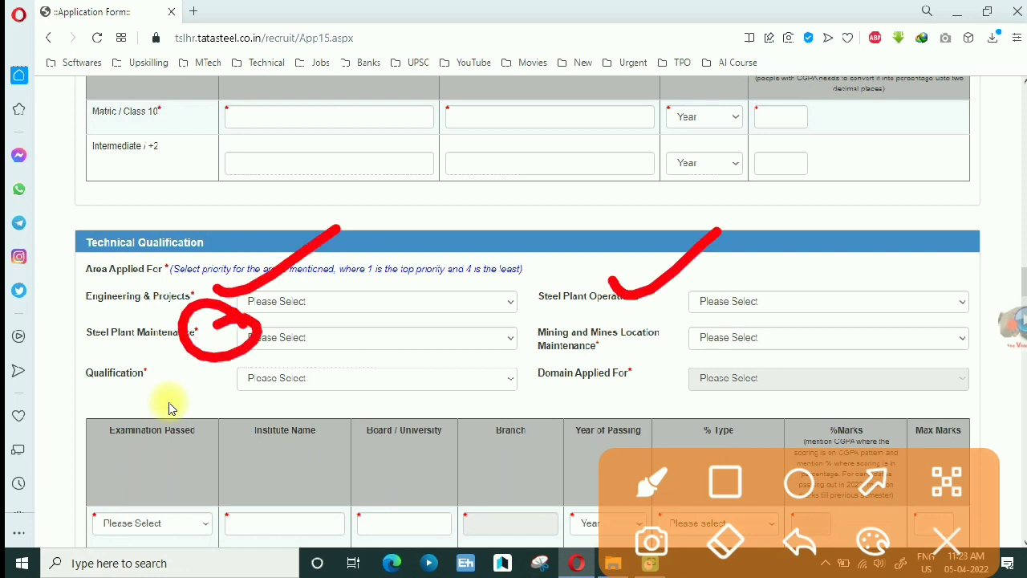
pyautogui.moveTo(675, 334)
pyautogui.mouseDown()
pyautogui.moveTo(618, 296)
pyautogui.moveTo(499, 371)
pyautogui.moveTo(696, 353)
pyautogui.moveTo(650, 321)
pyautogui.mouseUp()
# - Write the priority numbers 1 to 4 in red beside the four areas applied for, and clear the annotations
pyautogui.moveTo(421, 293); pyautogui.dragTo(446, 318)
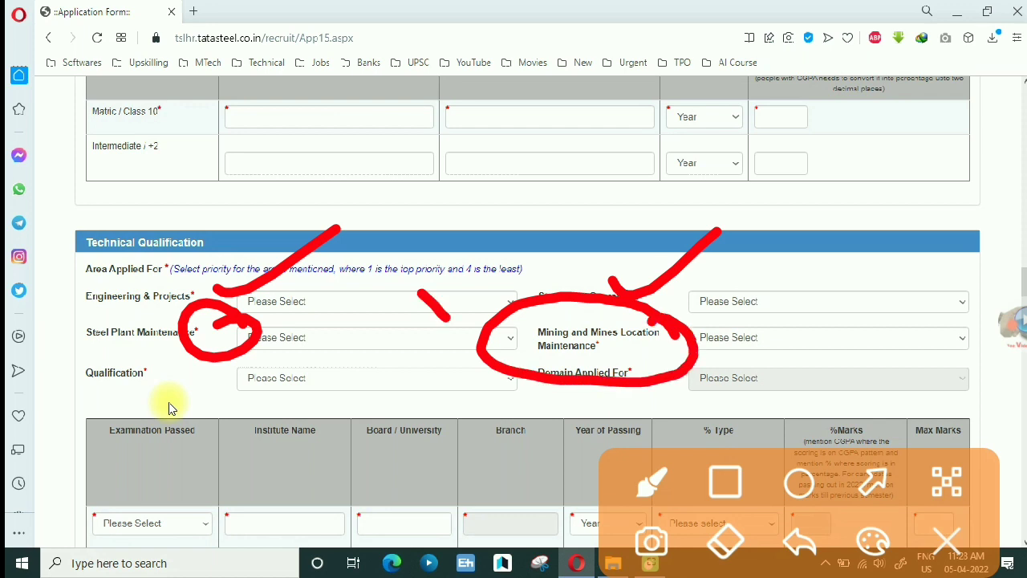
pyautogui.moveTo(542, 245); pyautogui.dragTo(627, 241)
pyautogui.moveTo(433, 375)
pyautogui.mouseDown()
pyautogui.moveTo(432, 351)
pyautogui.moveTo(456, 385)
pyautogui.mouseUp()
pyautogui.moveTo(732, 273)
pyautogui.mouseDown()
pyautogui.moveTo(772, 292)
pyautogui.moveTo(762, 350)
pyautogui.mouseUp()
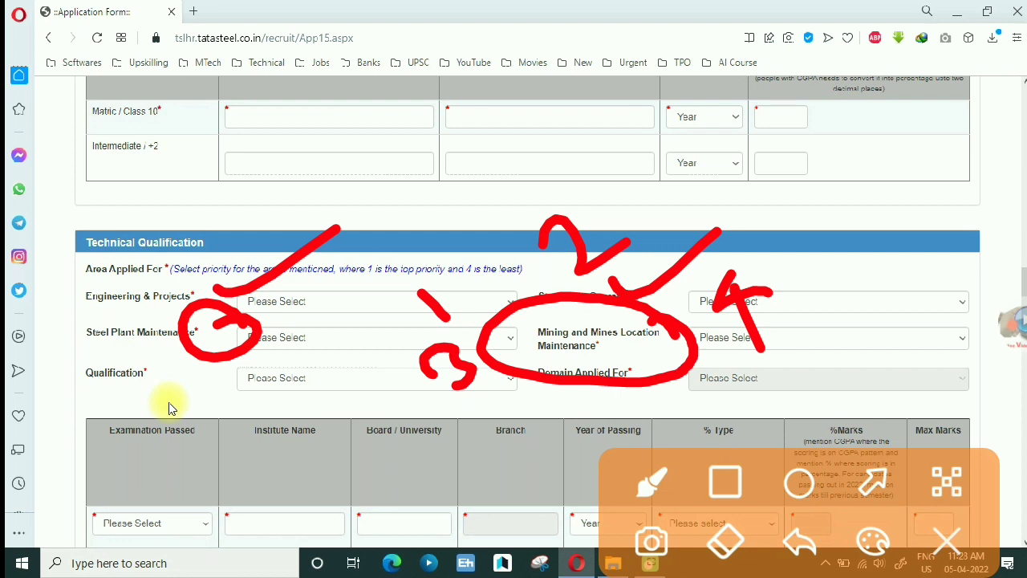
pyautogui.press('Escape')
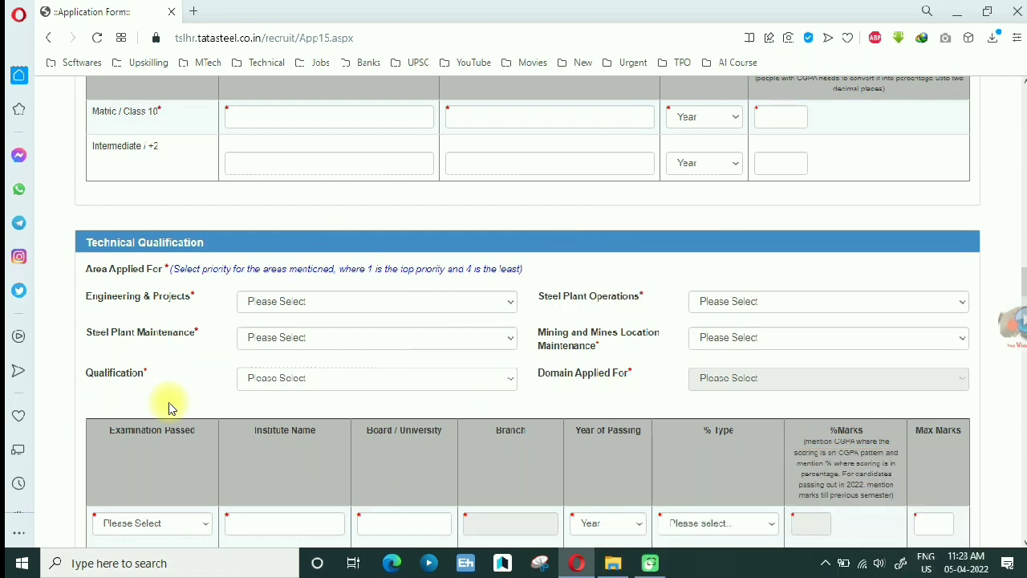
# - Draw a large red tick beside the Qualification field in the Technical Qualification section and clear it
pyautogui.hotkey('ctrl', 'shift', 'd')
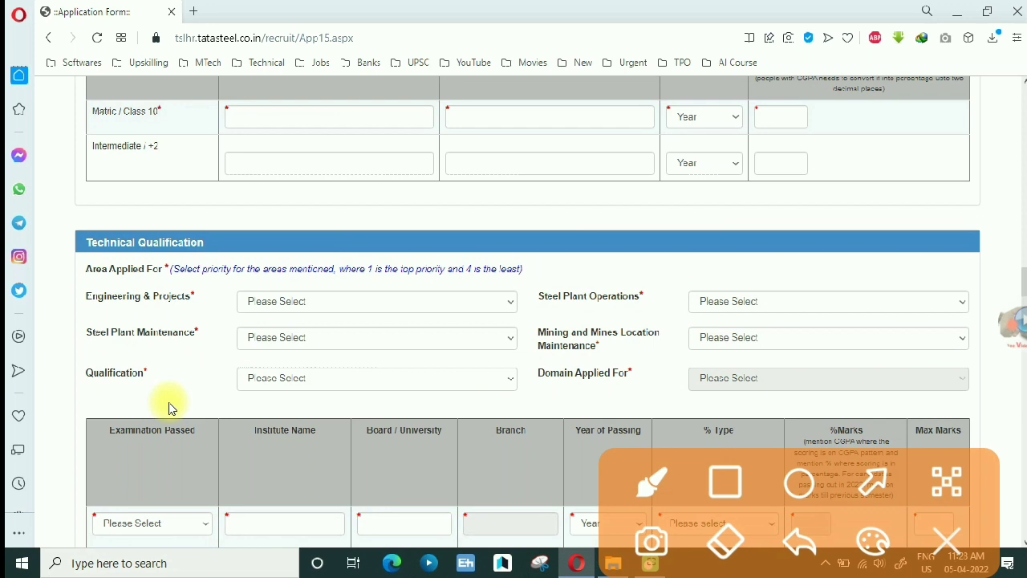
pyautogui.moveTo(429, 395); pyautogui.dragTo(544, 301)
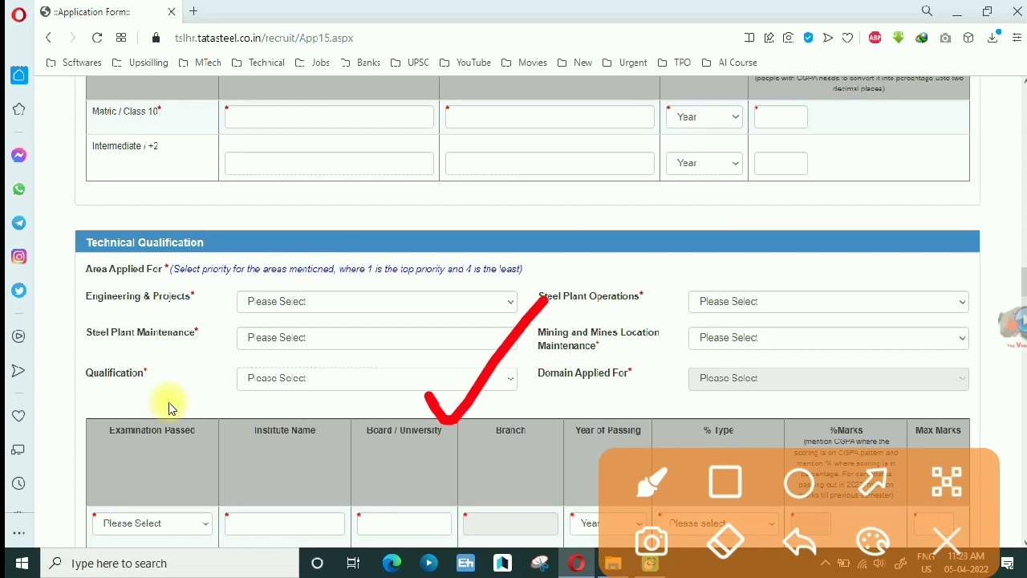
pyautogui.press('Escape')
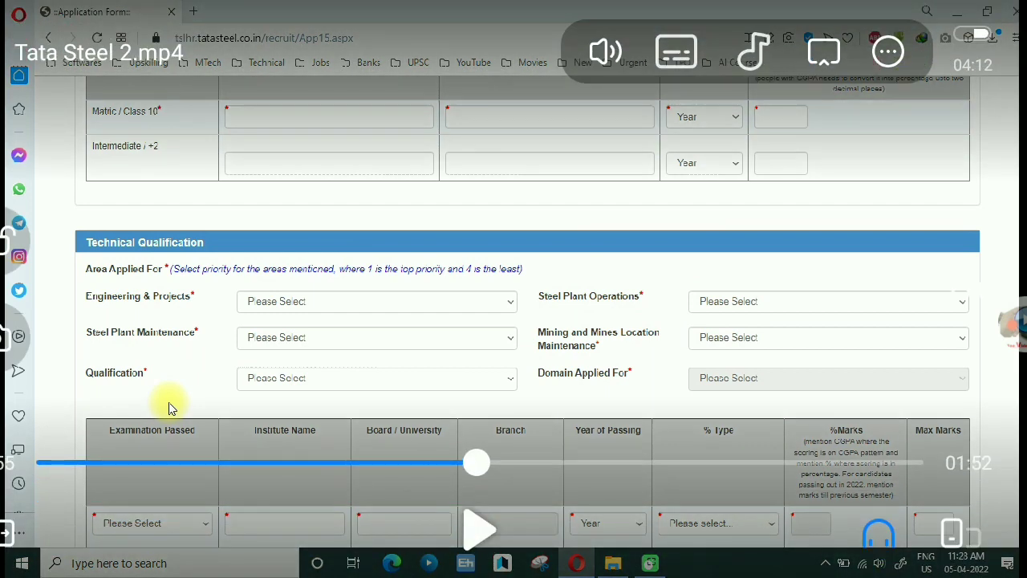
# - Play the video past the work experience and Upload Resume sections, and pause it at the Location Preference section
pyautogui.press('space')
pyautogui.scroll(-2, 169, 408)
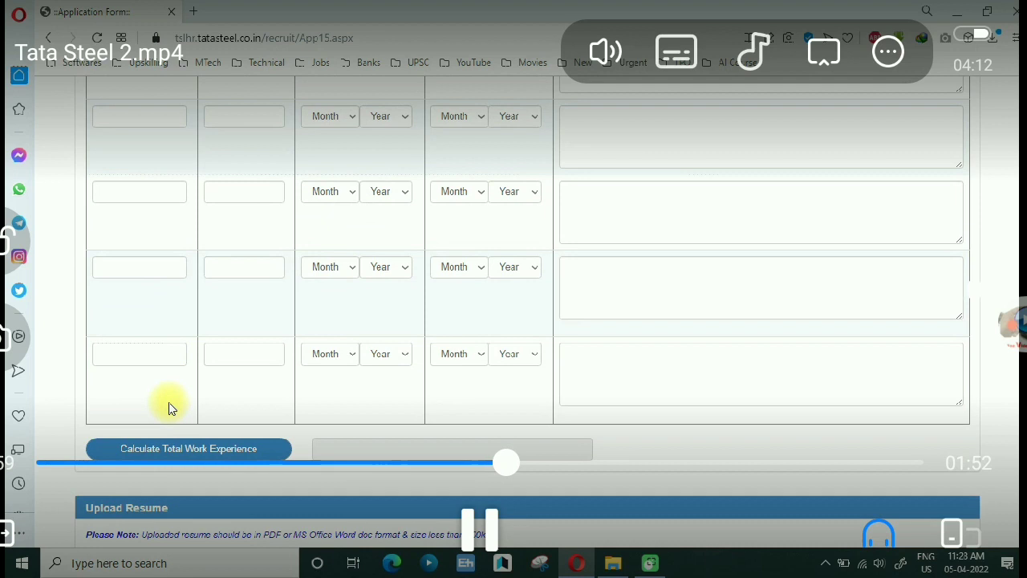
pyautogui.press('space')
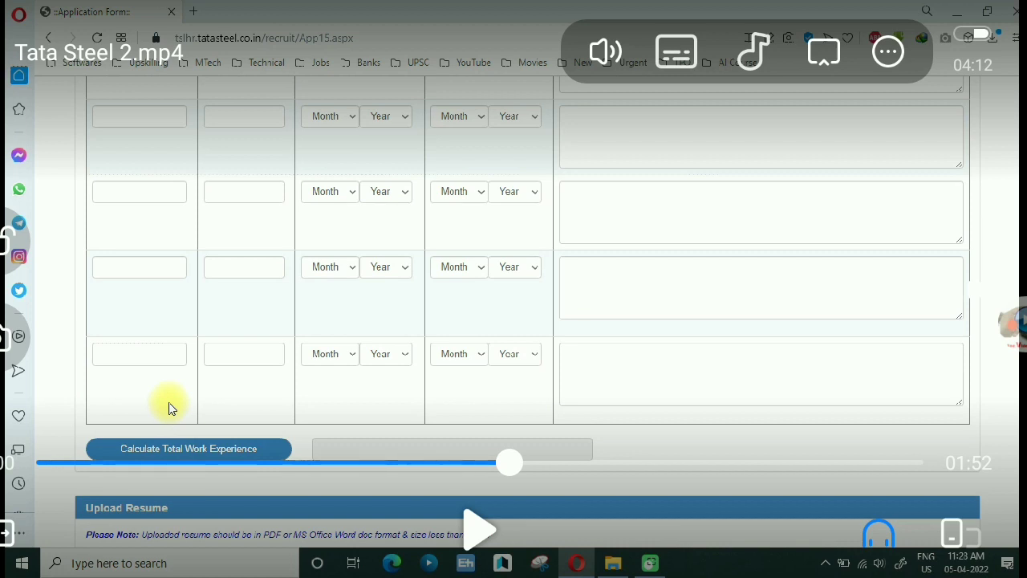
pyautogui.press('space')
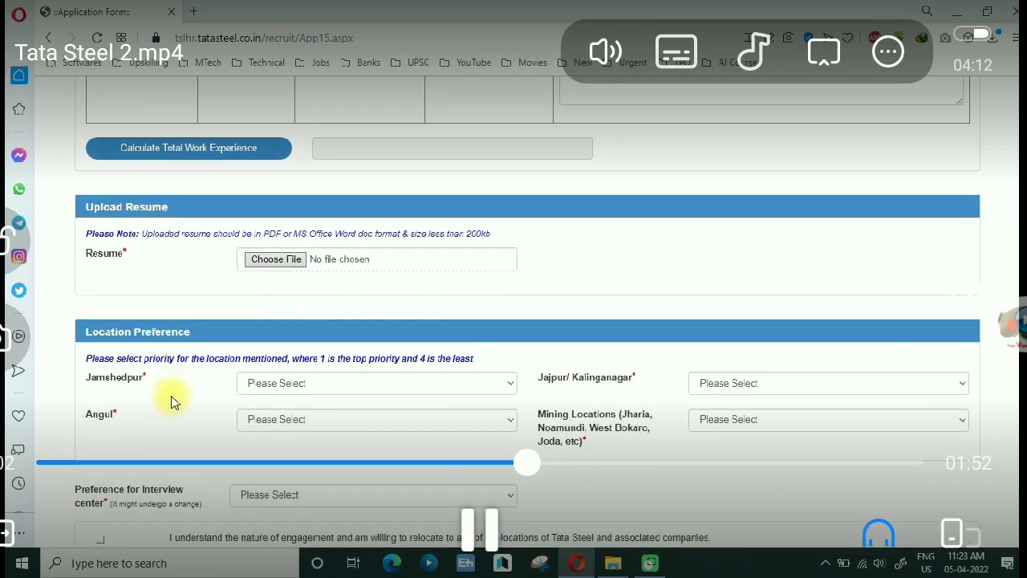
pyautogui.press('space')
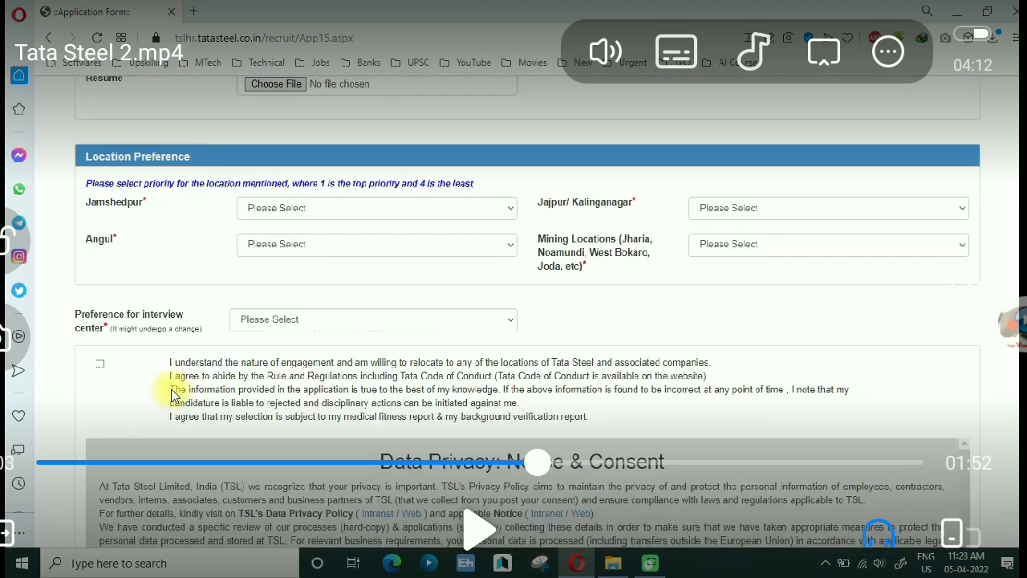
# - Write "200 KB" in red across the form as the resume size limit, underline it twice, and clear the annotation
pyautogui.moveTo(324, 334); pyautogui.dragTo(409, 332)
pyautogui.moveTo(433, 277); pyautogui.dragTo(432, 290)
pyautogui.moveTo(501, 245); pyautogui.dragTo(497, 249)
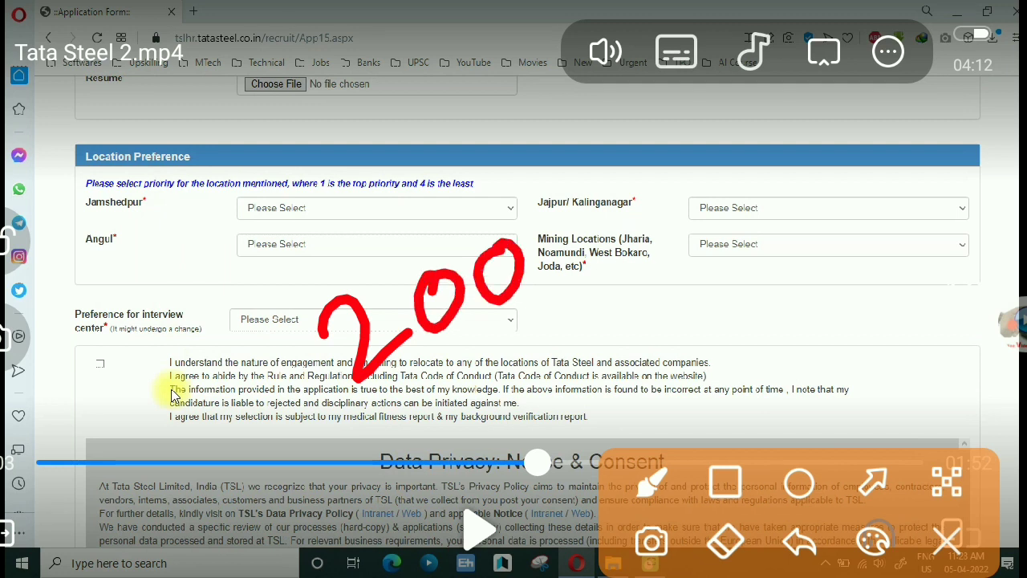
pyautogui.moveTo(562, 173); pyautogui.dragTo(571, 265)
pyautogui.moveTo(624, 191)
pyautogui.mouseDown()
pyautogui.moveTo(584, 228)
pyautogui.moveTo(641, 261)
pyautogui.mouseUp()
pyautogui.moveTo(658, 166); pyautogui.dragTo(662, 232)
pyautogui.moveTo(654, 149); pyautogui.dragTo(656, 258)
pyautogui.moveTo(494, 406); pyautogui.dragTo(618, 305)
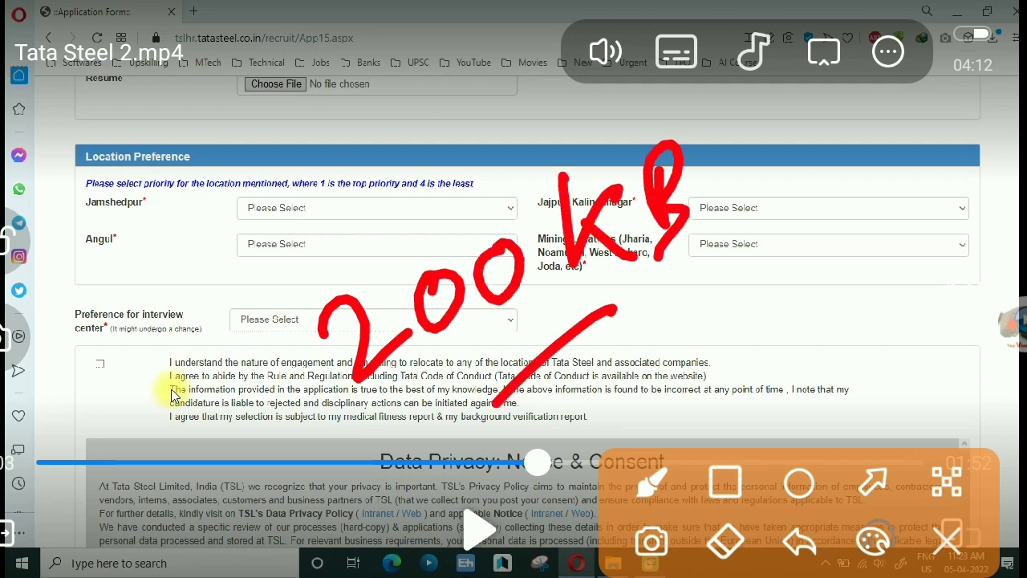
pyautogui.moveTo(541, 404); pyautogui.dragTo(624, 322)
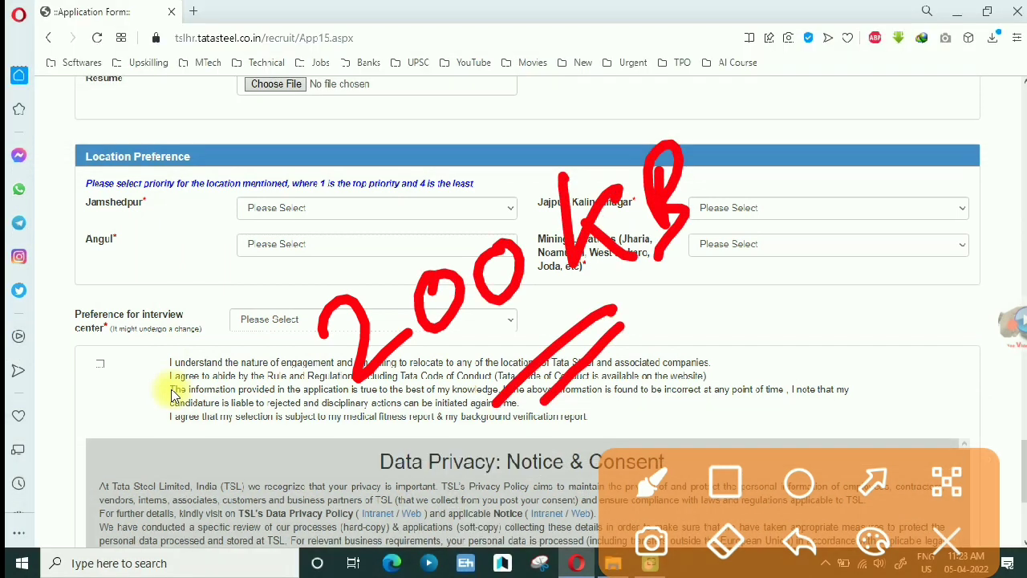
pyautogui.press('Escape')
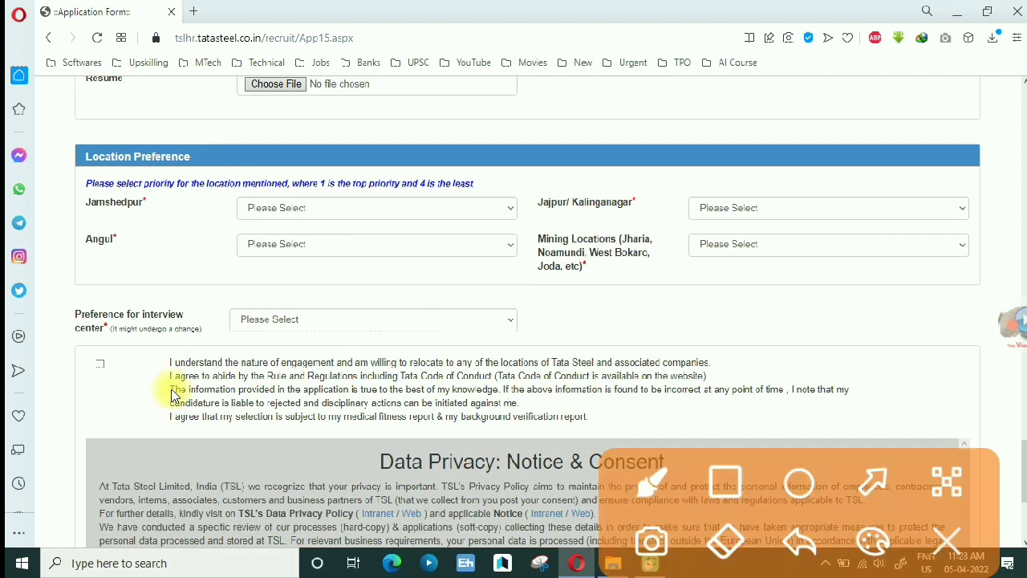
# - Tick Jamshedpur, Jajpur/Kalinganagar and Angul in red, circle Mining Locations, and clear the annotations
pyautogui.moveTo(386, 195)
pyautogui.mouseDown()
pyautogui.moveTo(419, 205)
pyautogui.moveTo(512, 120)
pyautogui.mouseUp()
pyautogui.moveTo(666, 194)
pyautogui.mouseDown()
pyautogui.moveTo(678, 203)
pyautogui.moveTo(758, 121)
pyautogui.mouseUp()
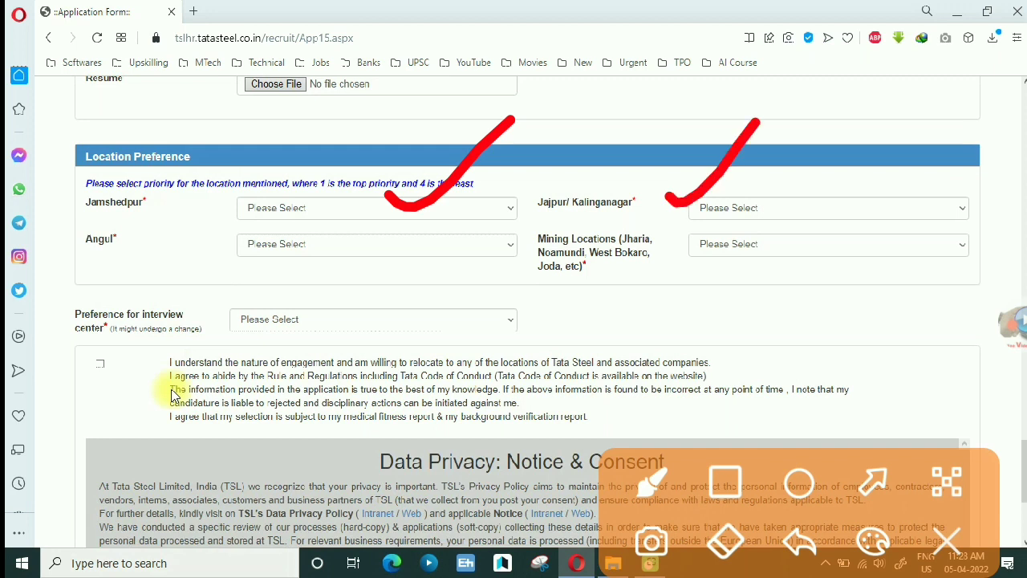
pyautogui.moveTo(228, 265); pyautogui.dragTo(347, 215)
pyautogui.moveTo(594, 228)
pyautogui.mouseDown()
pyautogui.moveTo(678, 240)
pyautogui.moveTo(634, 218)
pyautogui.mouseUp()
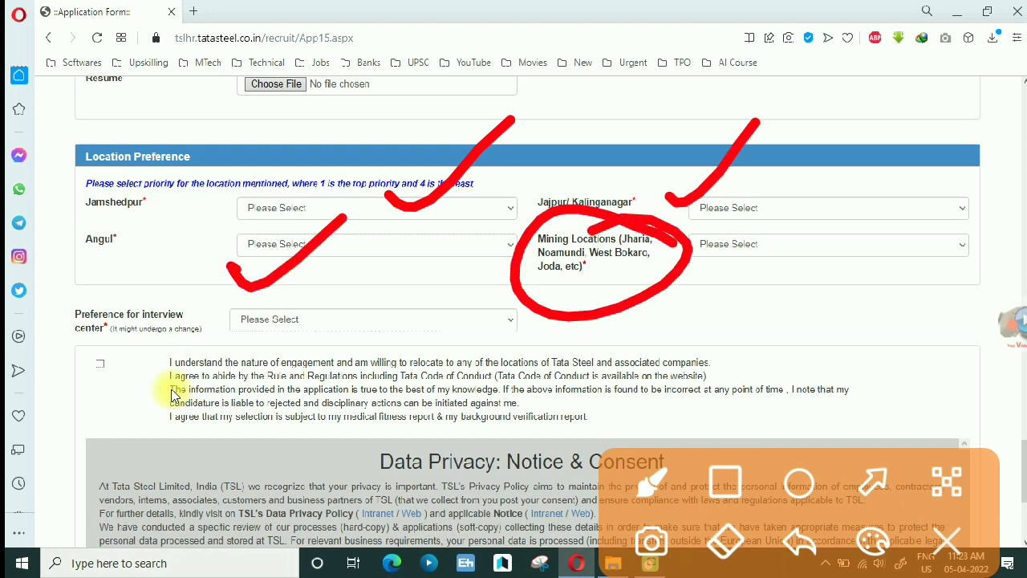
pyautogui.press('Escape')
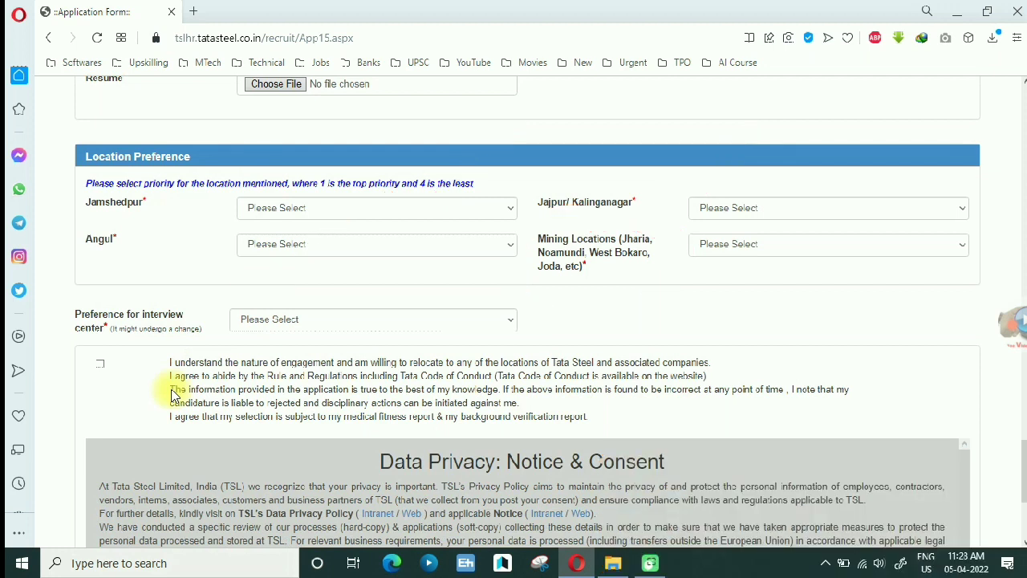
# - Play the video through setting Jamshedpur to priority 1, and pause it with the Preference for interview center options open
pyautogui.scroll(2, 529, 303)
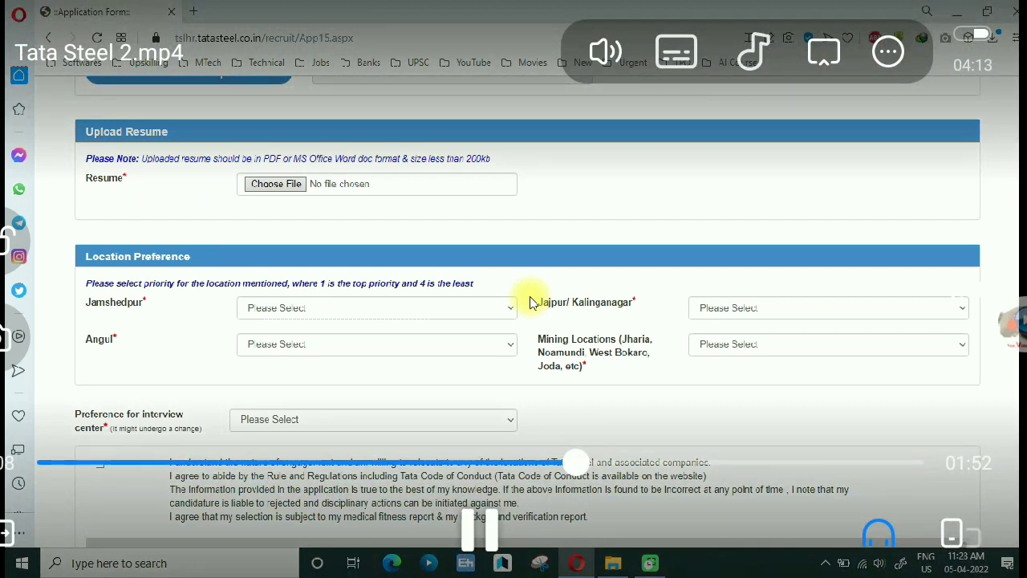
pyautogui.click(482, 308)
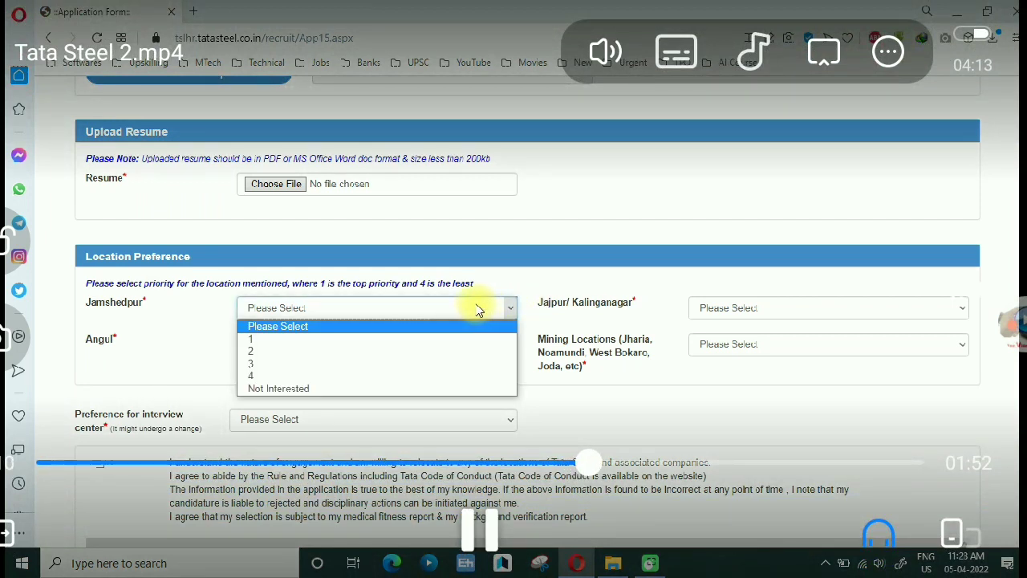
pyautogui.click(305, 339)
pyautogui.click(353, 347)
pyautogui.scroll(-2, 357, 358)
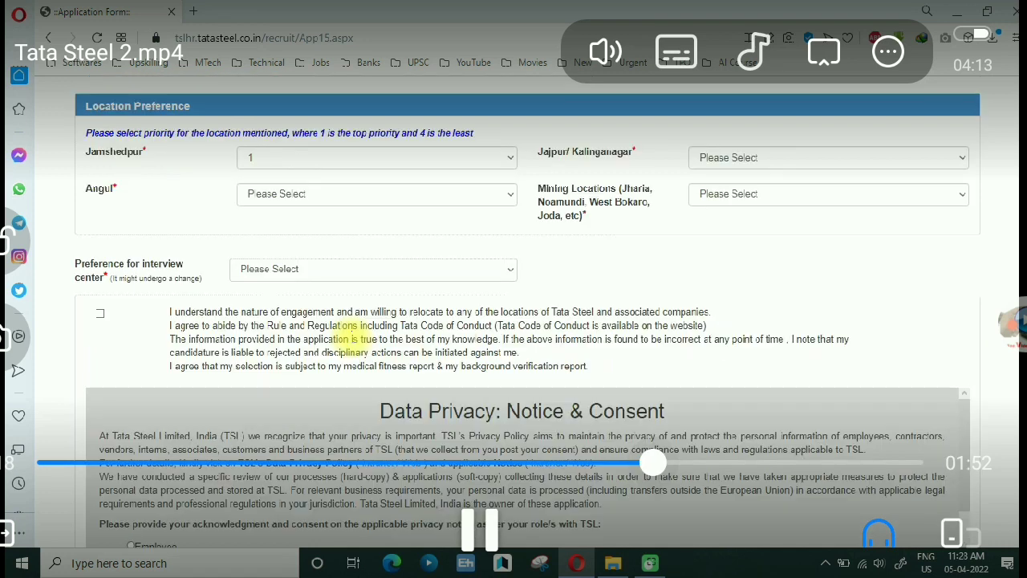
pyautogui.click(393, 269)
pyautogui.click(345, 325)
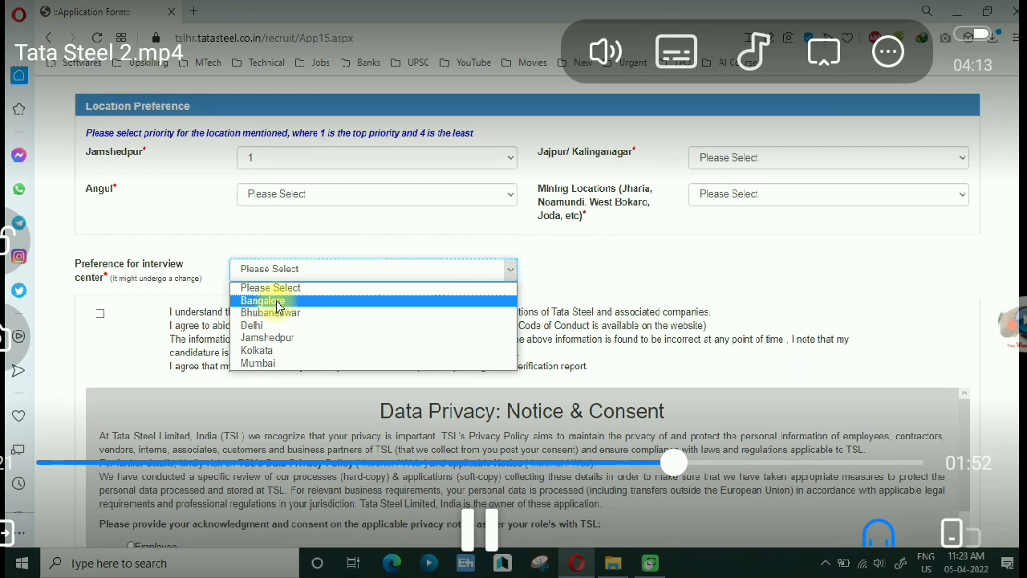
pyautogui.press('space')
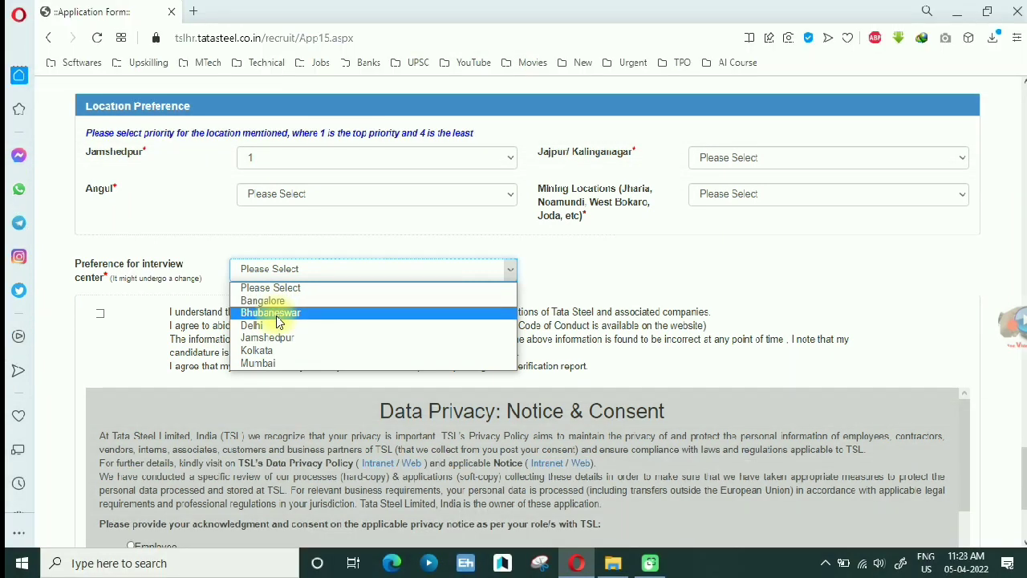
# - Tick the interview center options in red, draw a large circle beside them, and add two more ticks around it
pyautogui.click(279, 321)
pyautogui.moveTo(173, 323); pyautogui.dragTo(306, 228)
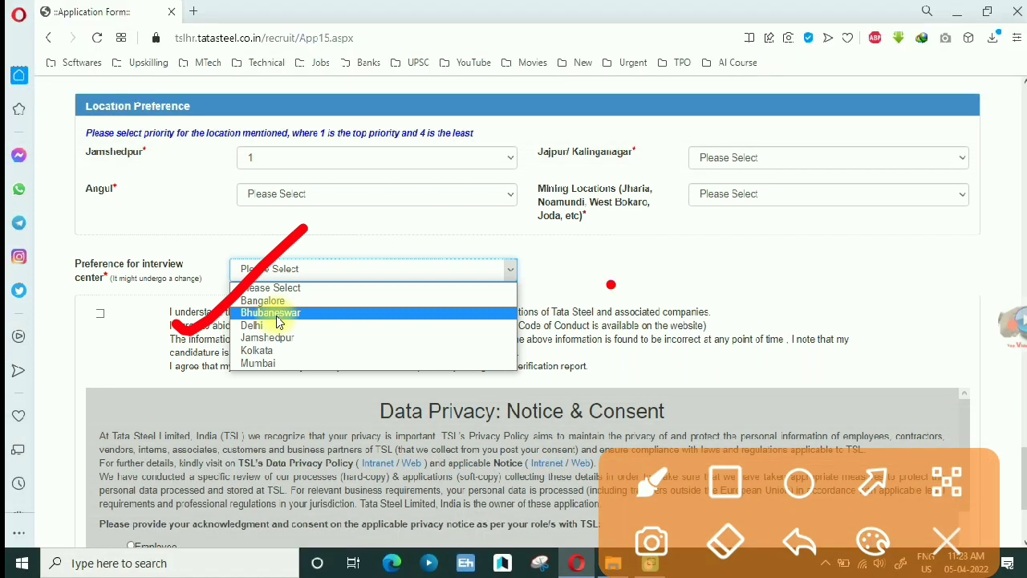
pyautogui.moveTo(614, 285)
pyautogui.mouseDown()
pyautogui.moveTo(490, 401)
pyautogui.moveTo(584, 219)
pyautogui.mouseUp()
pyautogui.moveTo(556, 293); pyautogui.dragTo(674, 205)
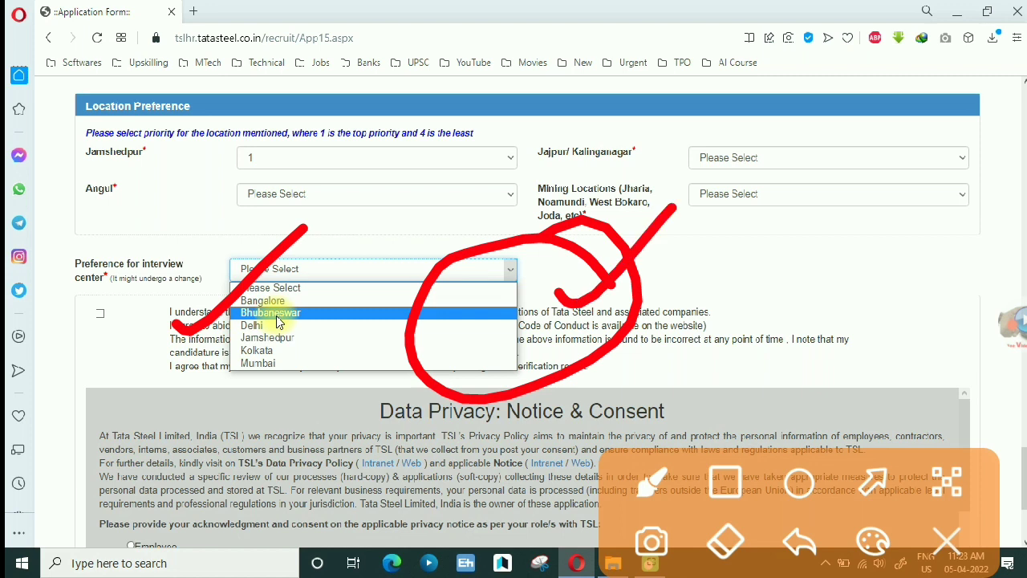
pyautogui.moveTo(361, 397); pyautogui.dragTo(489, 311)
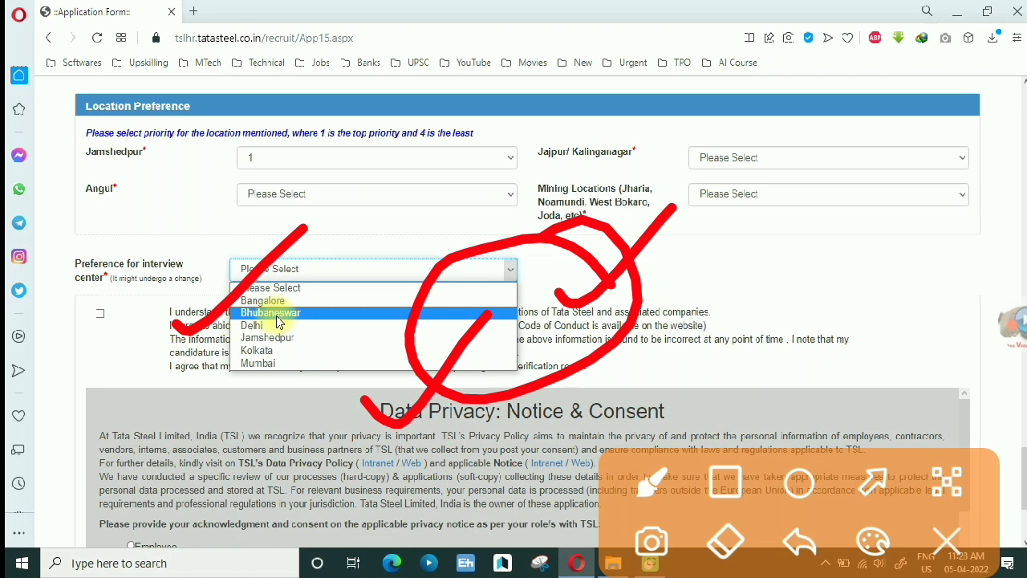
# - Write "MS Teams" in red beside the interview center options, underline it twice, and add another tick over the city list
pyautogui.moveTo(726, 271)
pyautogui.mouseDown()
pyautogui.moveTo(722, 301)
pyautogui.moveTo(774, 271)
pyautogui.mouseUp()
pyautogui.moveTo(820, 199); pyautogui.dragTo(782, 264)
pyautogui.moveTo(851, 189)
pyautogui.mouseDown()
pyautogui.moveTo(903, 156)
pyautogui.moveTo(878, 238)
pyautogui.mouseUp()
pyautogui.moveTo(911, 196); pyautogui.dragTo(974, 183)
pyautogui.moveTo(1006, 126); pyautogui.dragTo(978, 178)
pyautogui.moveTo(810, 315); pyautogui.dragTo(911, 245)
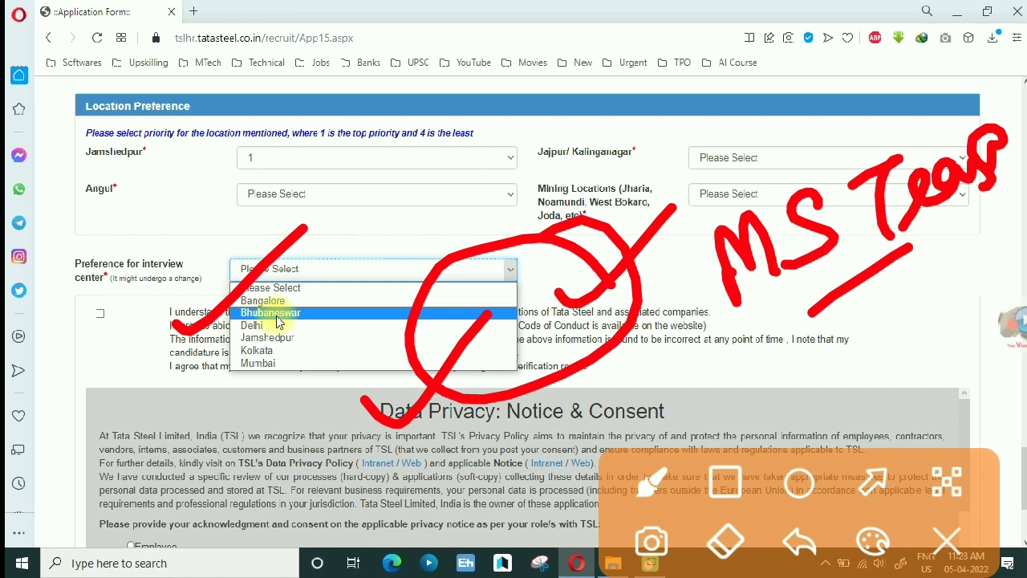
pyautogui.moveTo(834, 328); pyautogui.dragTo(934, 256)
pyautogui.moveTo(178, 377); pyautogui.dragTo(314, 272)
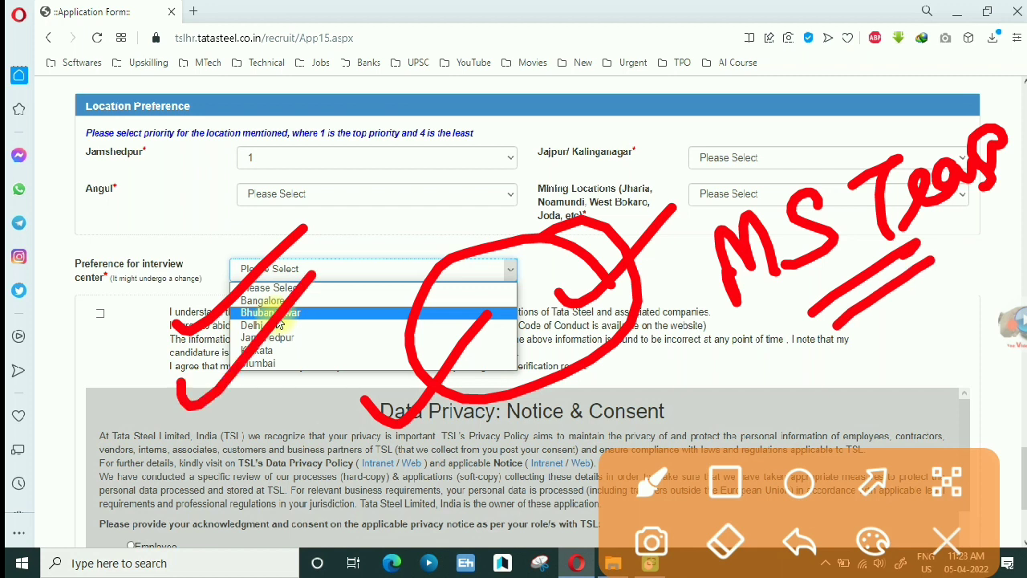
# - Close the annotations, resume the video, and pause it near its end at the Upload Resume and Location Preference sections
pyautogui.click(946, 542)
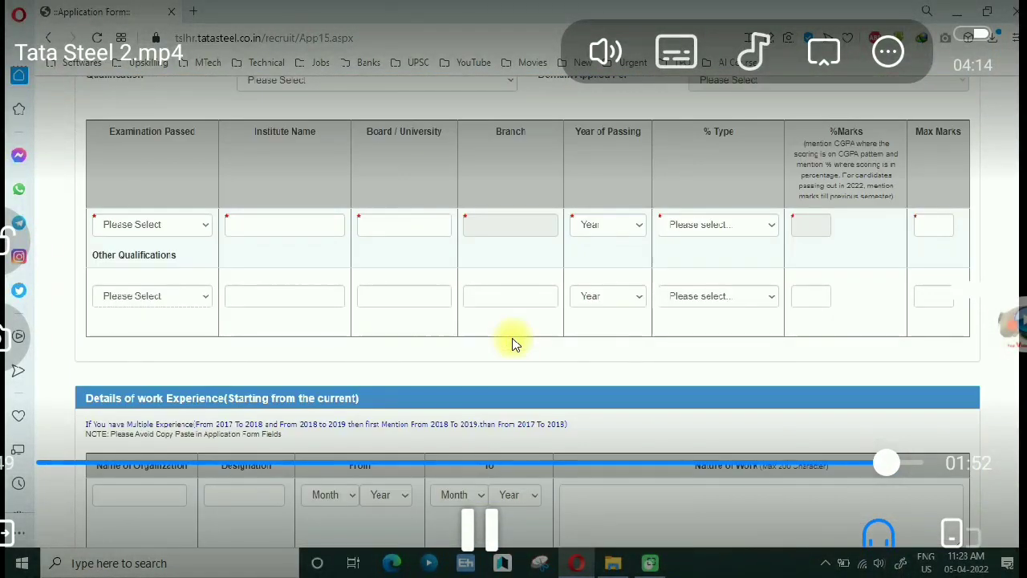
pyautogui.press('space')
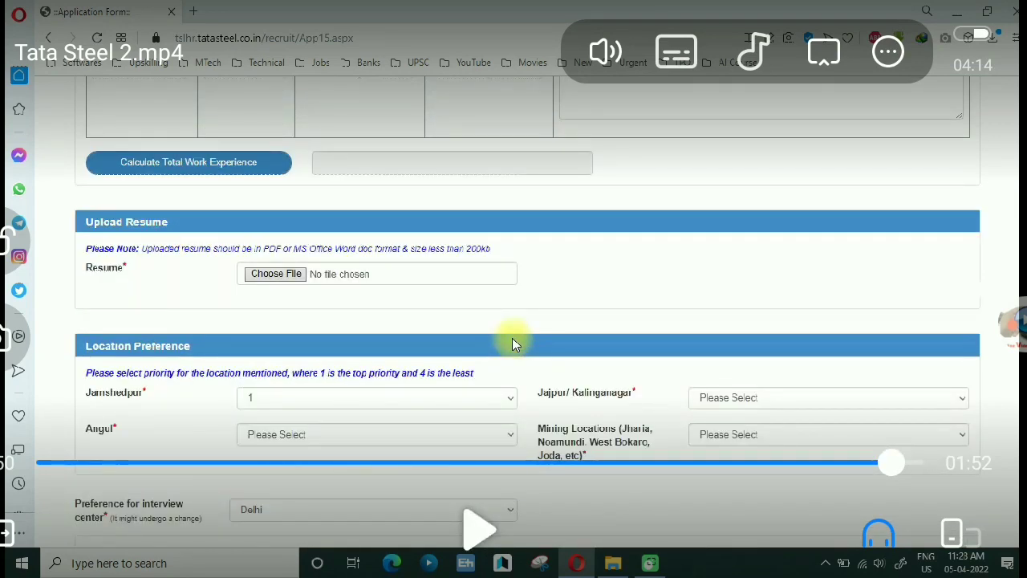